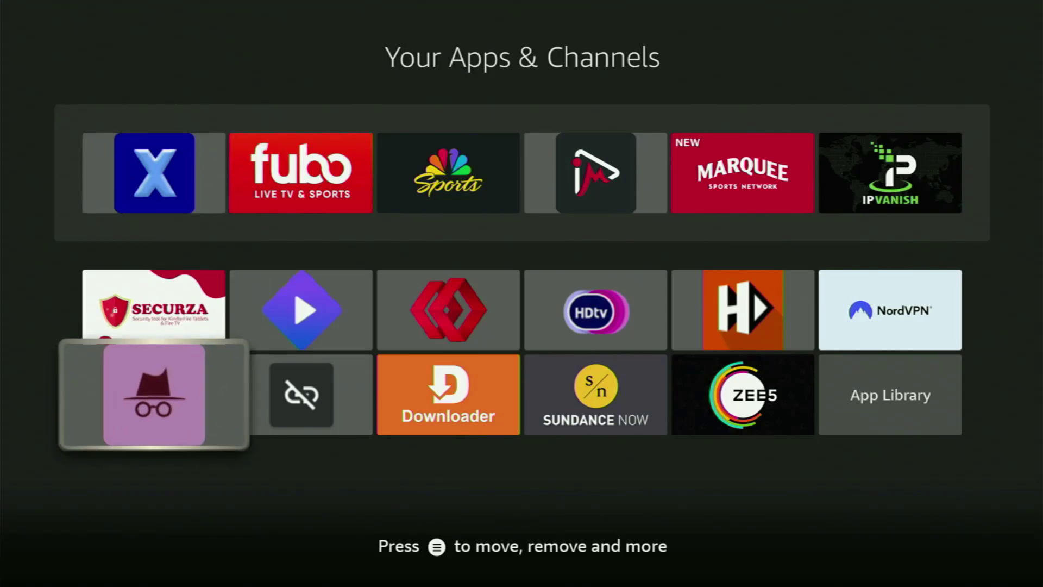
Browse the apps row and settle focus on the Downloader app.
key(Right)
key(Right)
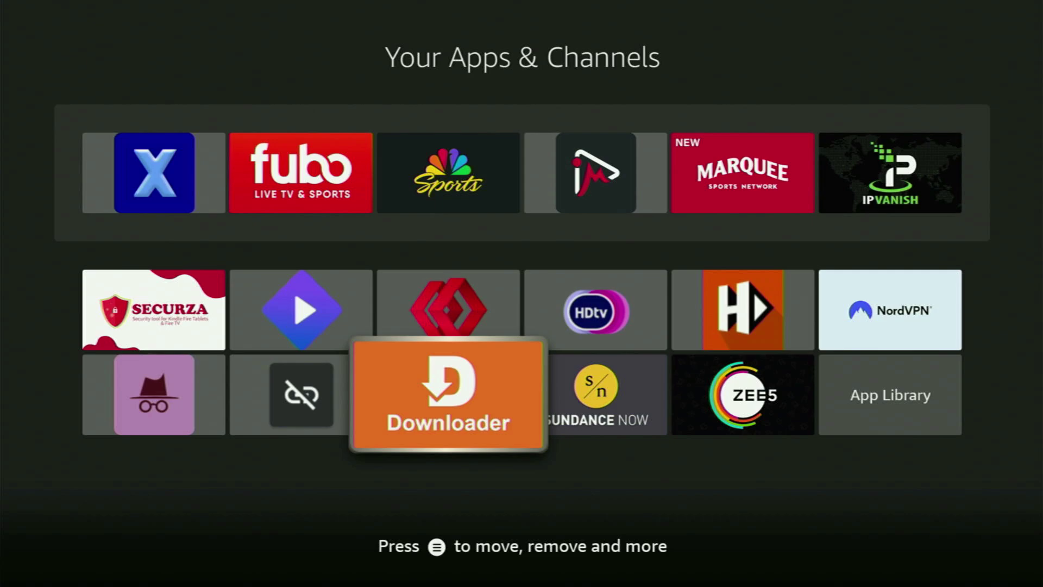
key(Up)
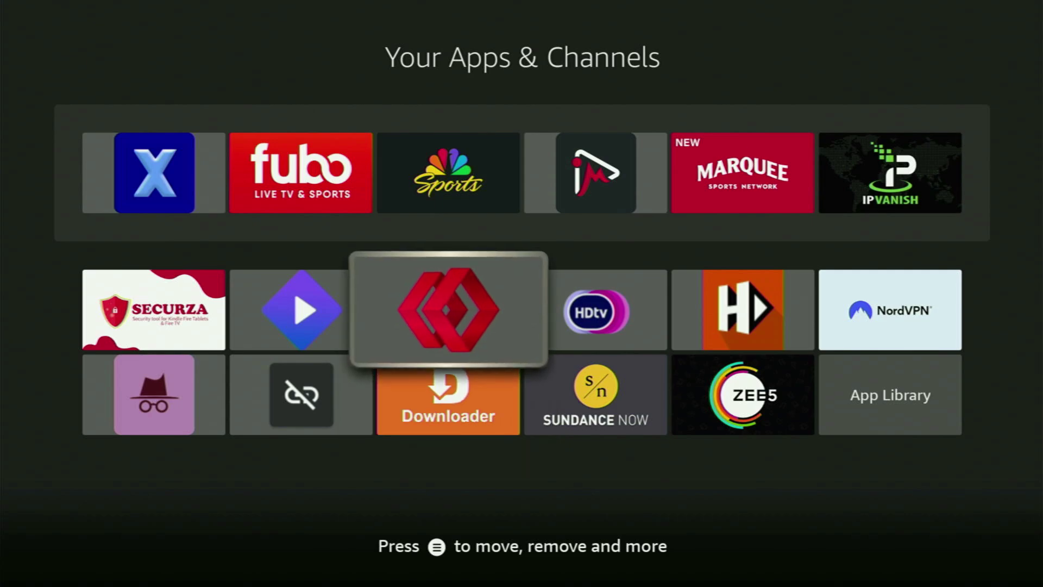
key(Up)
key(Down)
key(Down)
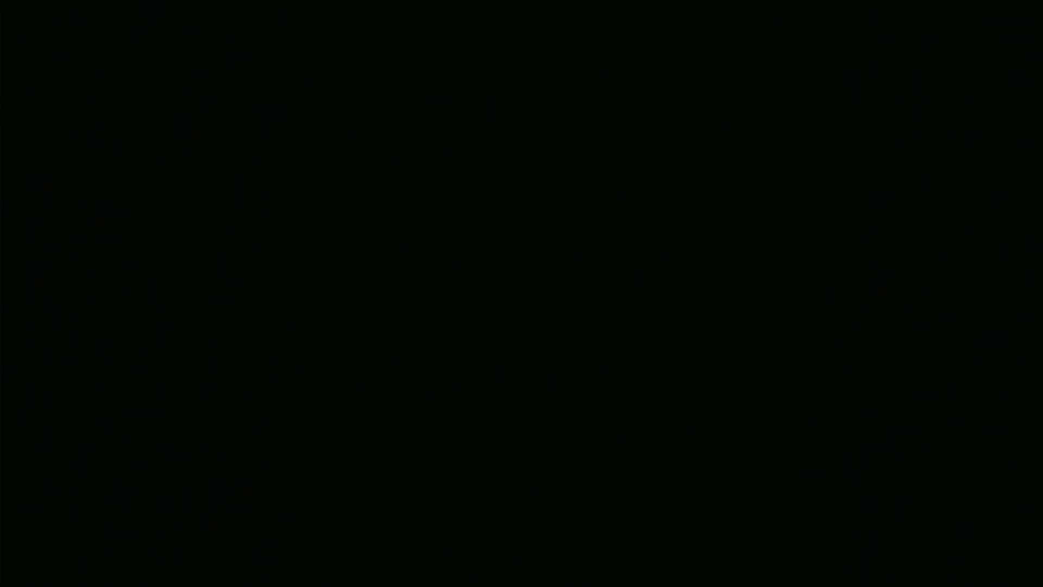
Search for 'DO' and open the Downloader search results.
key(Left)
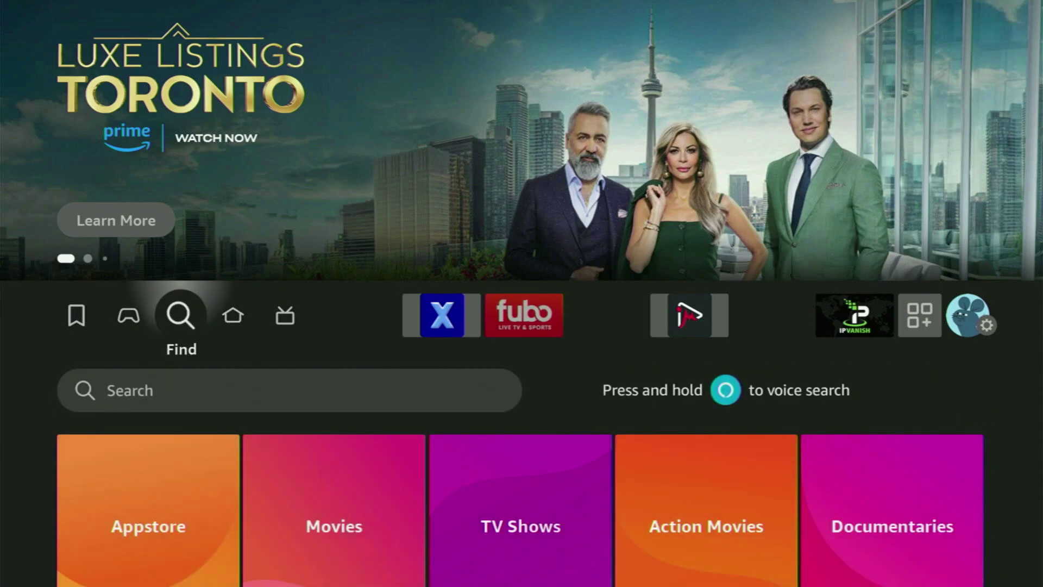
key(Down)
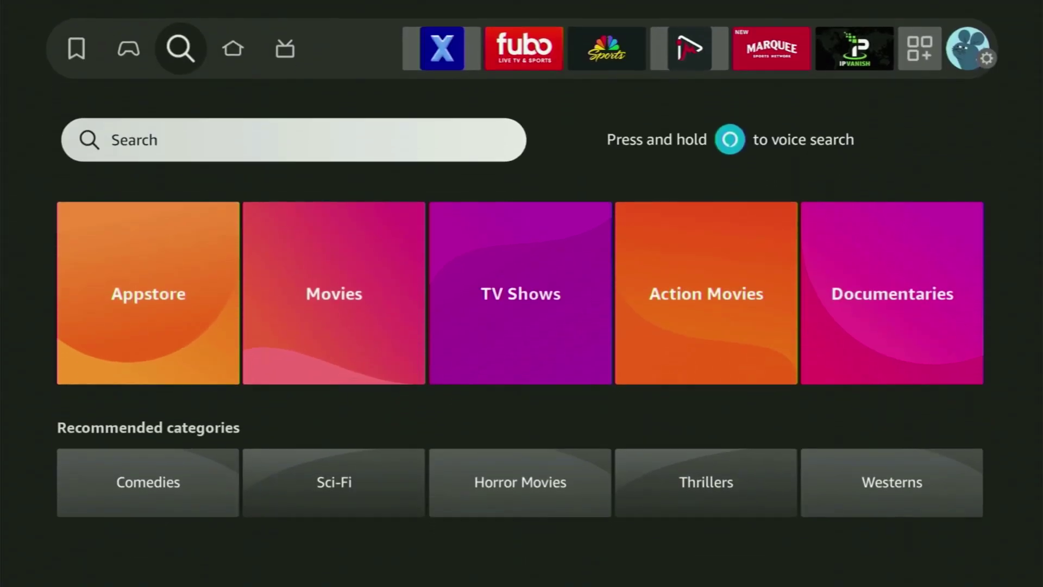
key(Return)
key(Right)
key(Right)
key(Right)
key(Return)
key(Down)
key(Left)
key(Left)
key(Return)
key(Down)
key(Down)
key(Down)
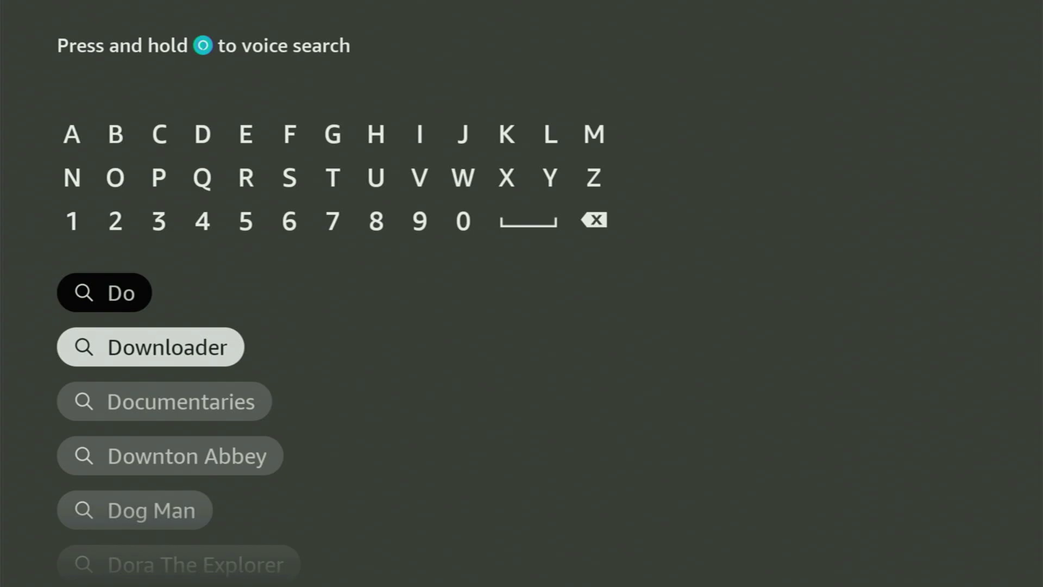
key(Return)
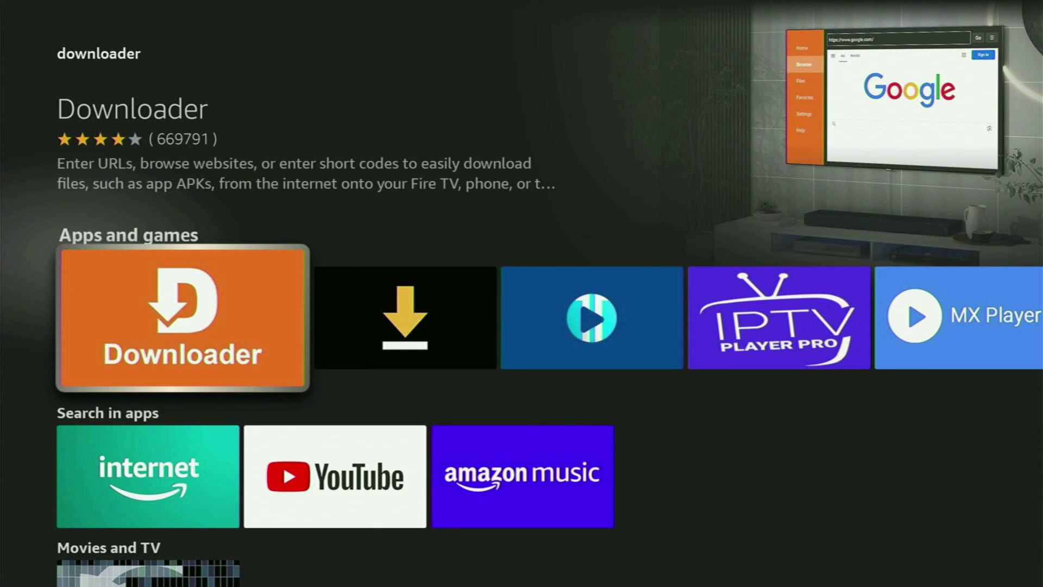
Browse the results: MX Player, NOVA Video Player, the YouTube option and Live events.
key(Right)
key(Right)
key(Right)
key(Right)
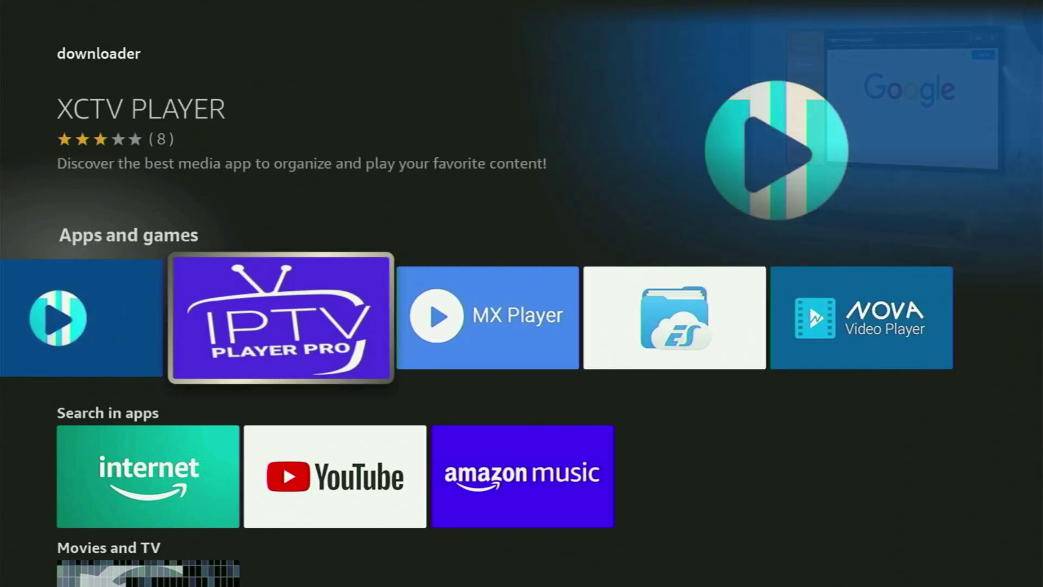
key(Right)
key(Right)
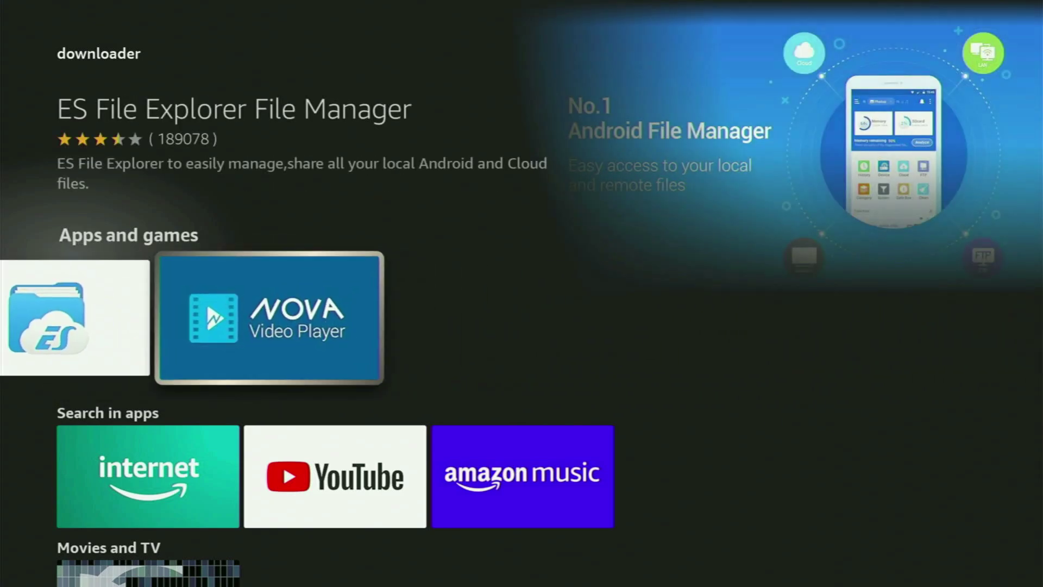
key(Down)
key(Right)
key(Down)
key(Down)
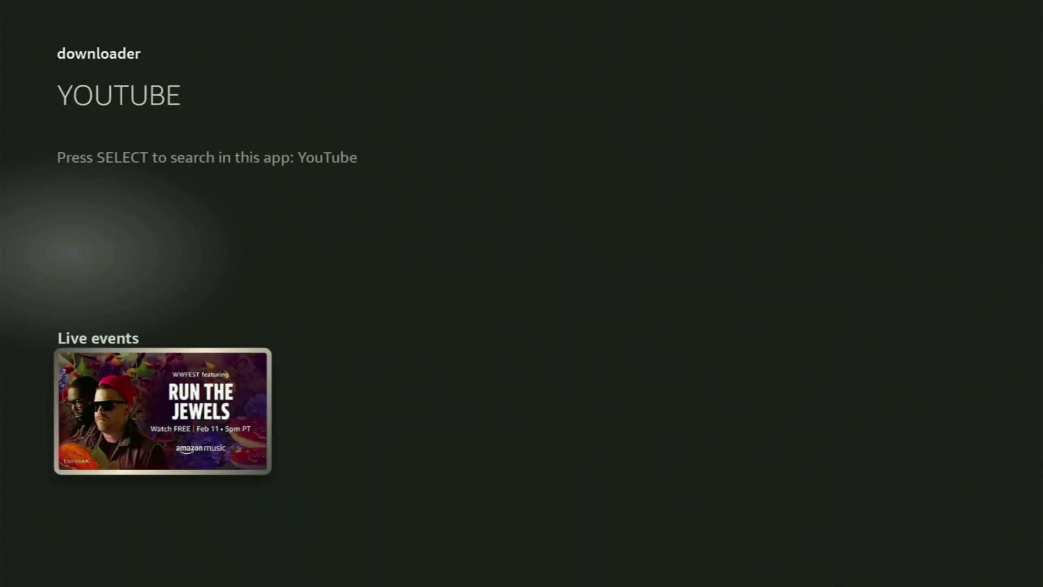
Return to the home screen and open the My Fire TV settings.
key(Home)
key(Right)
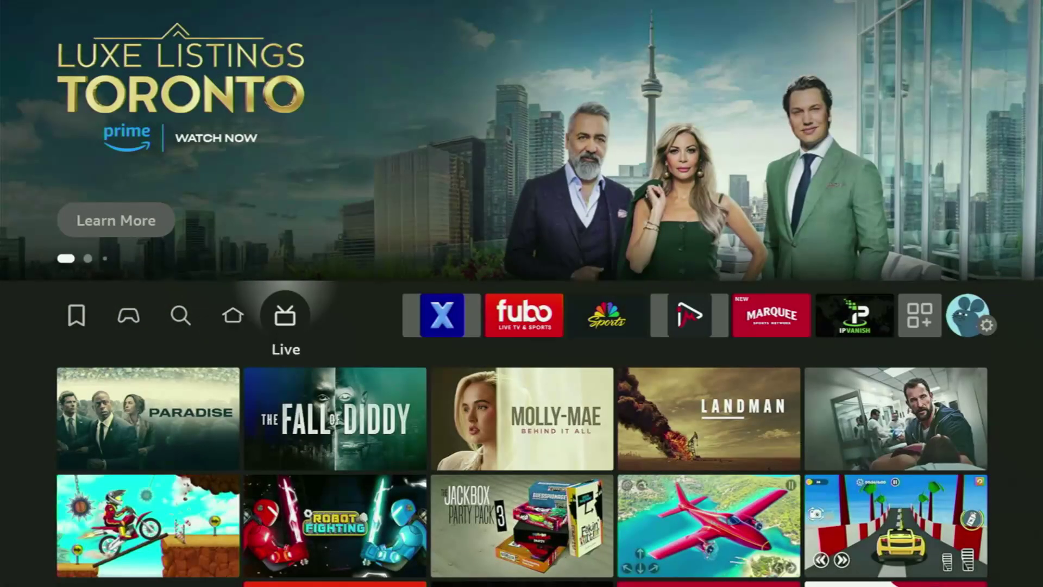
key(Right)
key(Right)
key(Right)
key(Right)
key(Right)
key(Right)
key(Right)
key(Right)
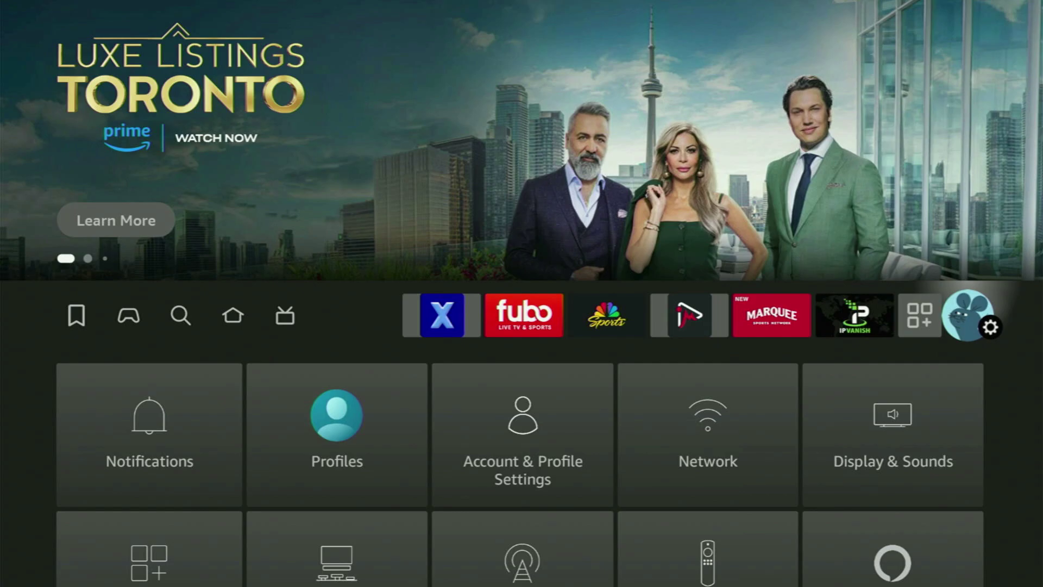
key(Down)
key(Down)
key(Down)
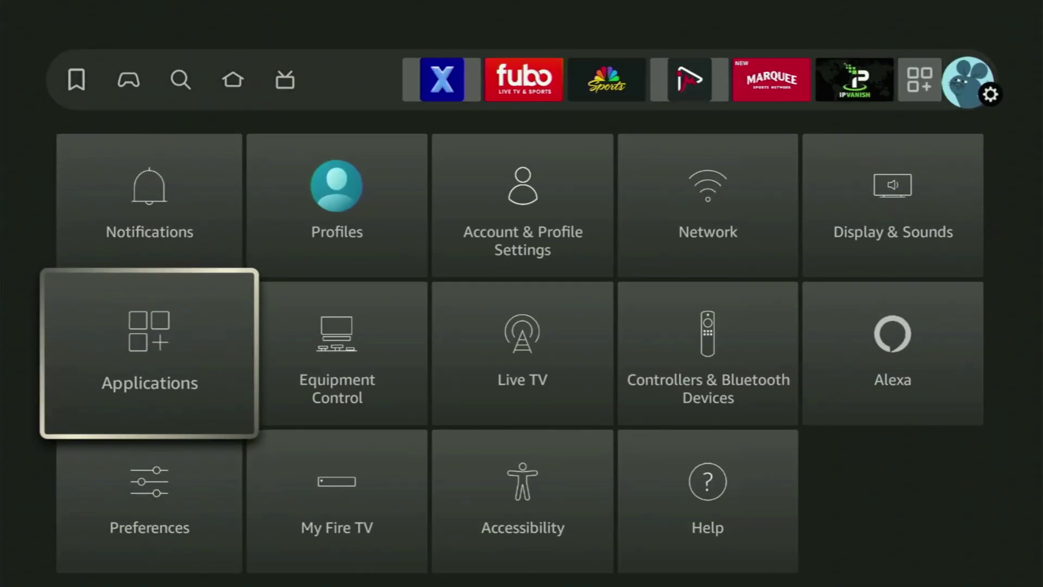
key(Right)
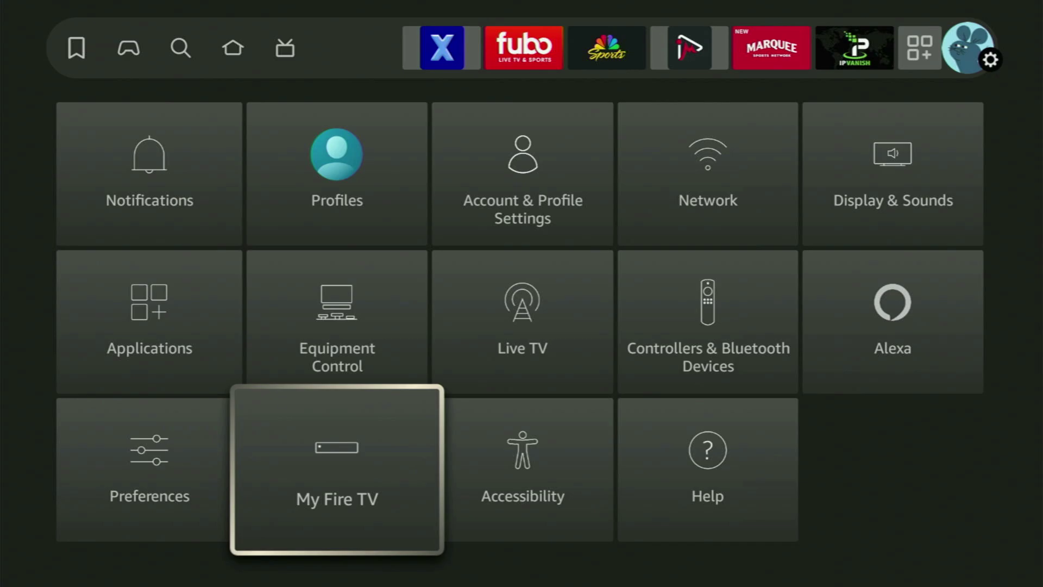
key(Return)
Move past Legal & Compliance and Developer options in the list and open About.
key(Up)
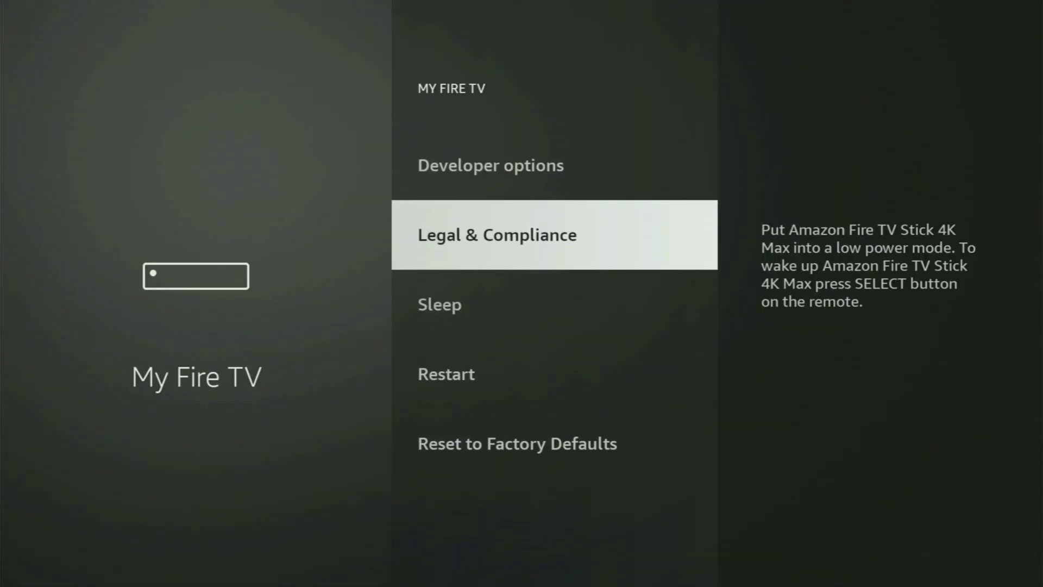
key(Up)
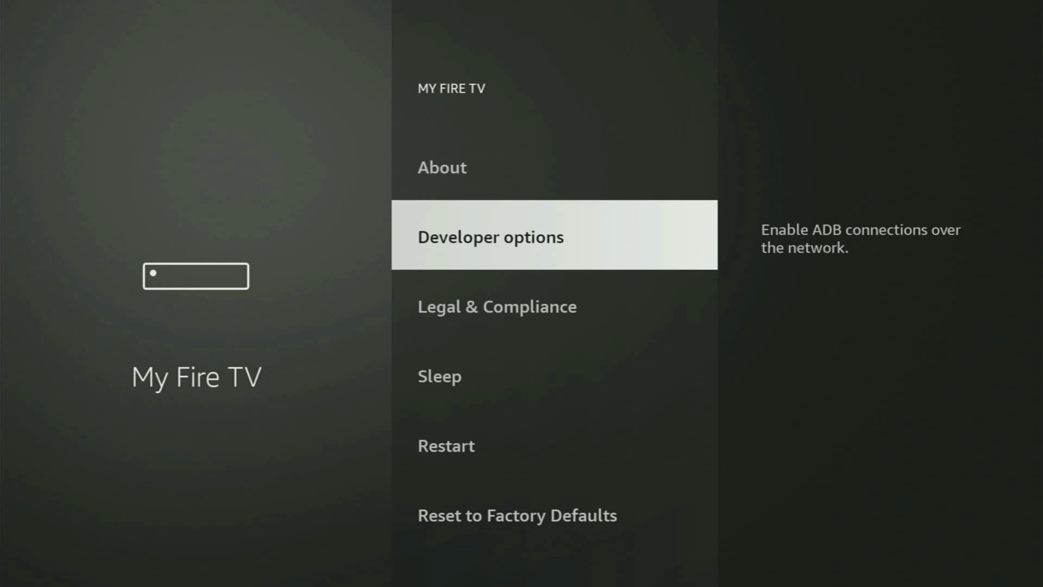
key(Up)
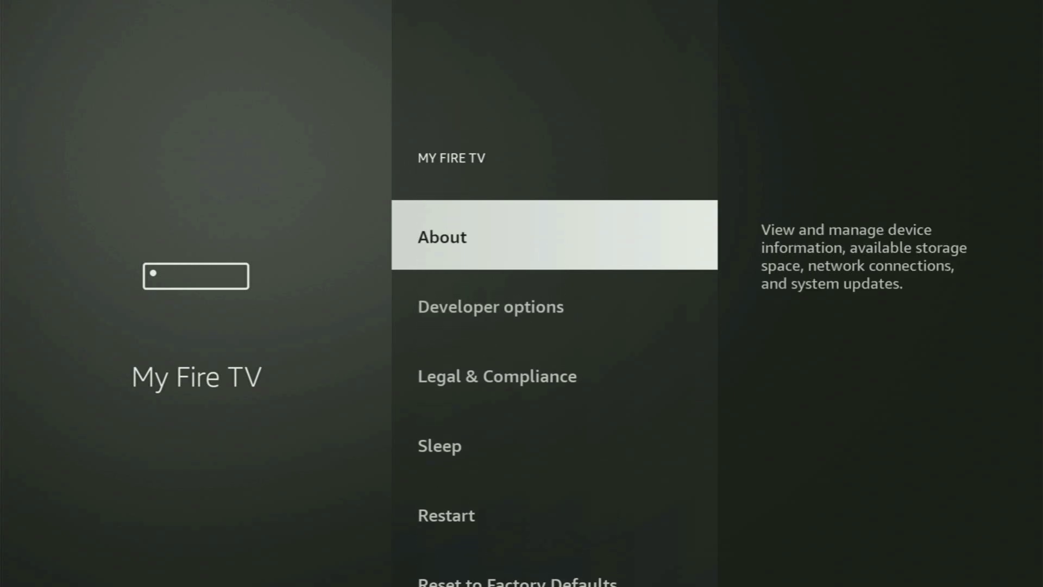
key(Down)
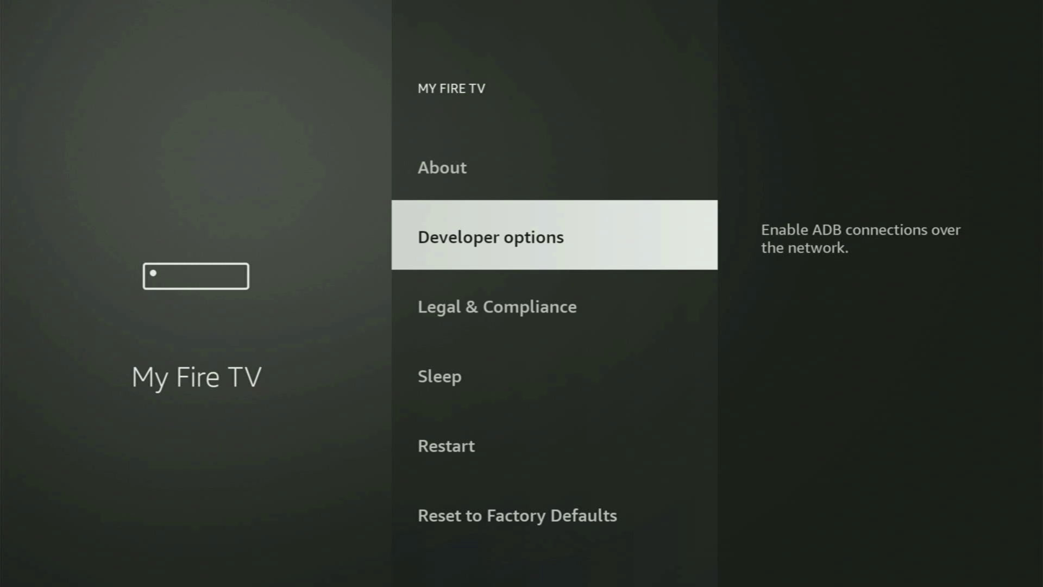
key(Down)
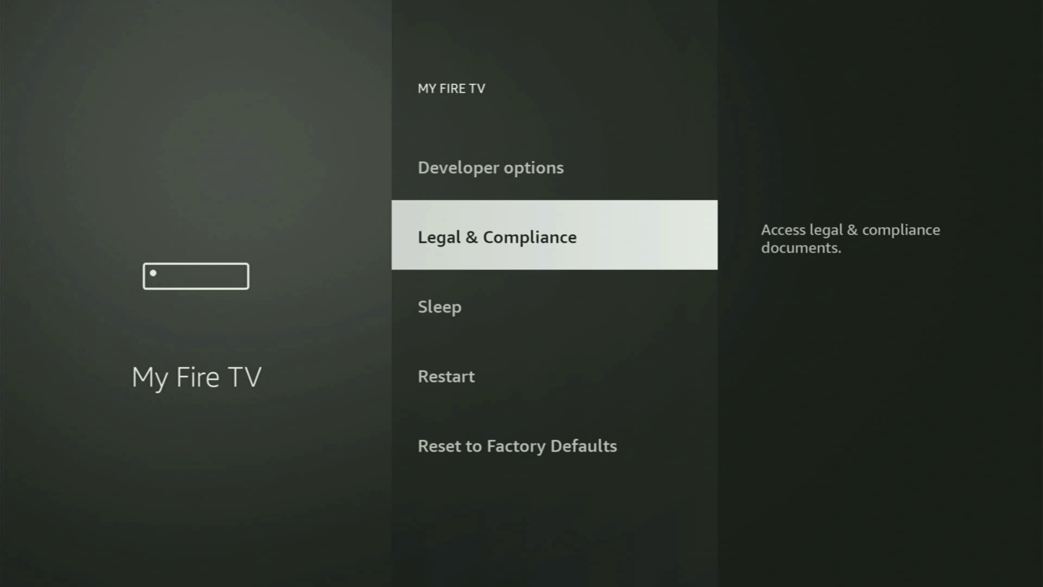
key(Up)
key(Up)
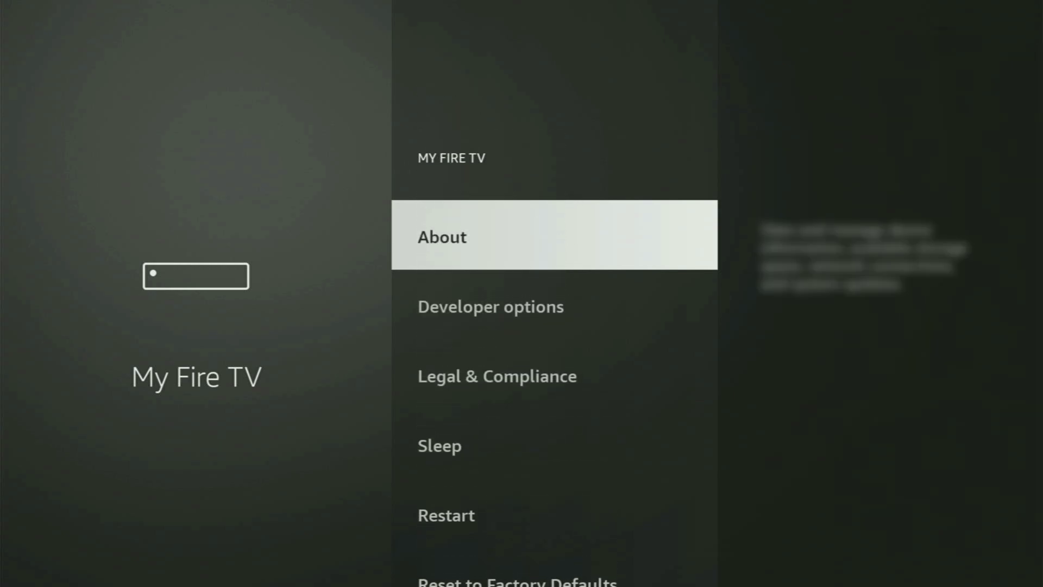
key(Return)
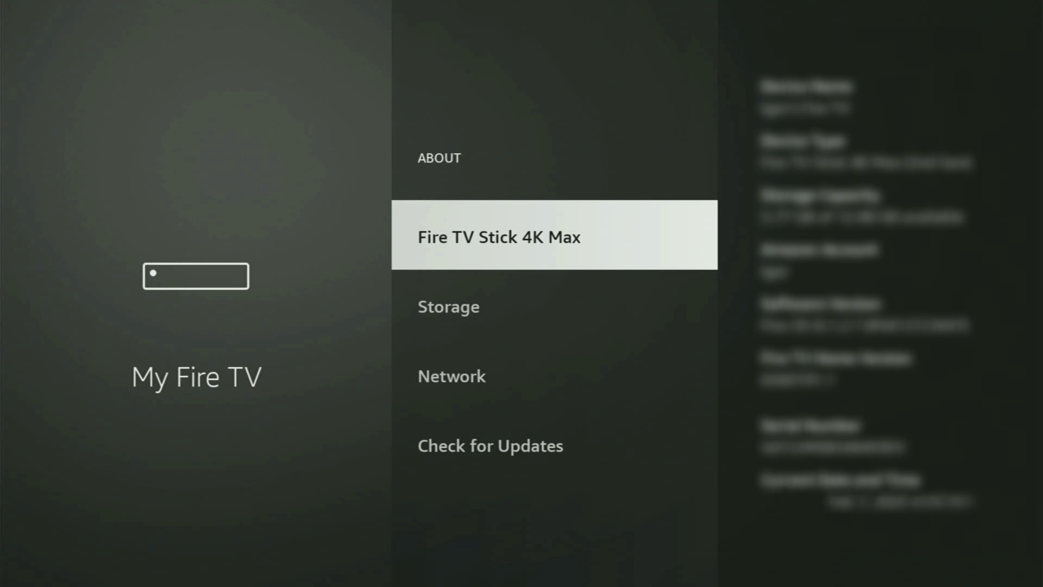
Select the device name to confirm developer mode, check Storage, and return to Developer options.
key(Return)
key(Return)
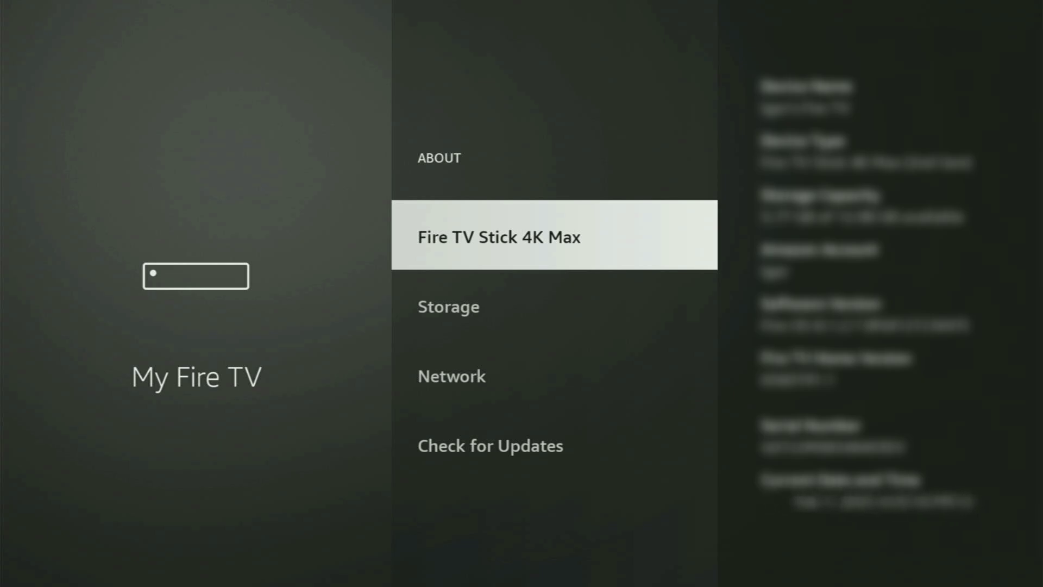
key(Down)
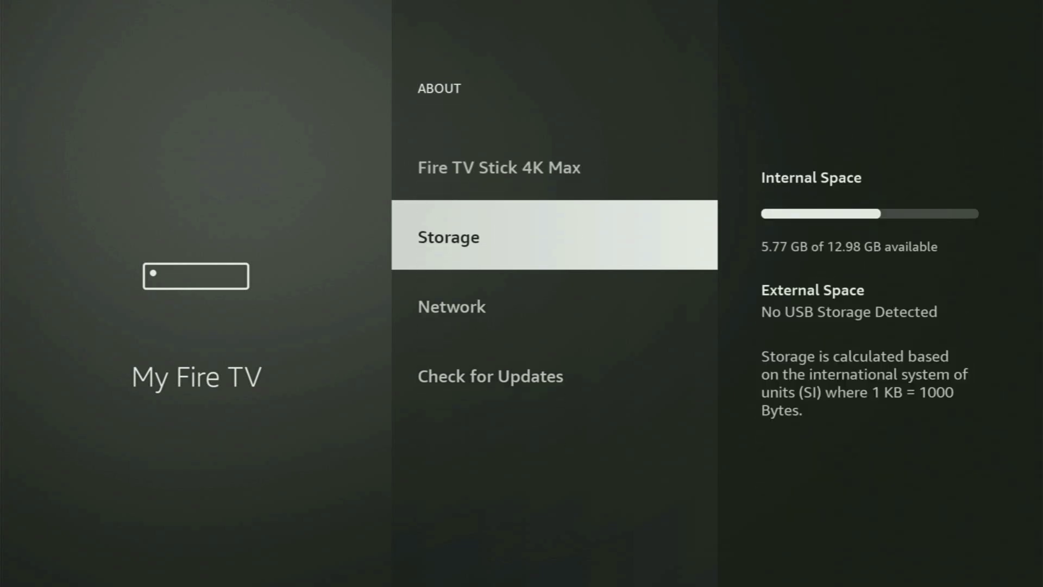
key(Escape)
key(Down)
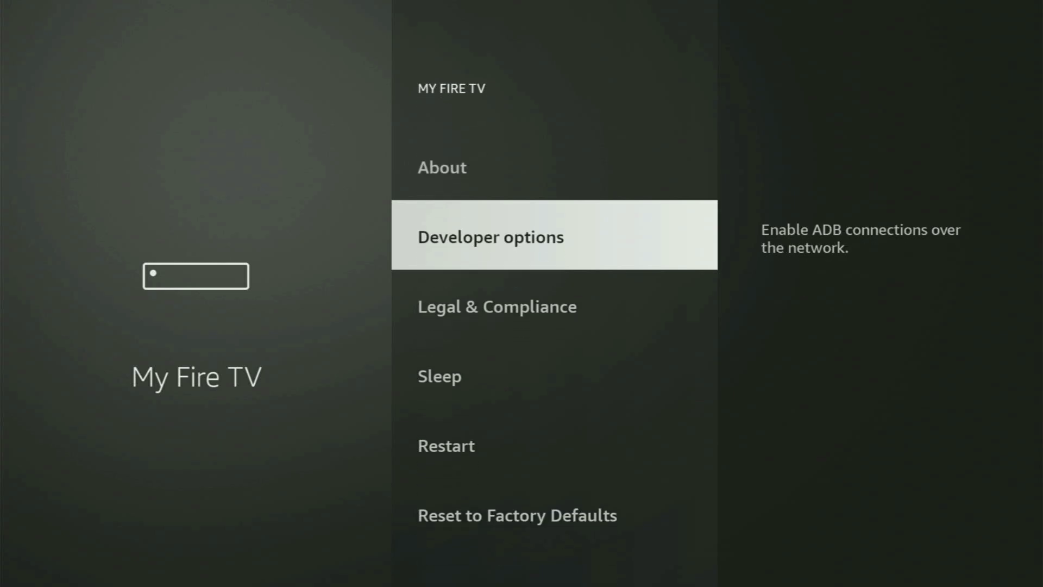
Toggle ADB debugging off and back on, allow Downloader to install unknown apps, then go home.
key(Return)
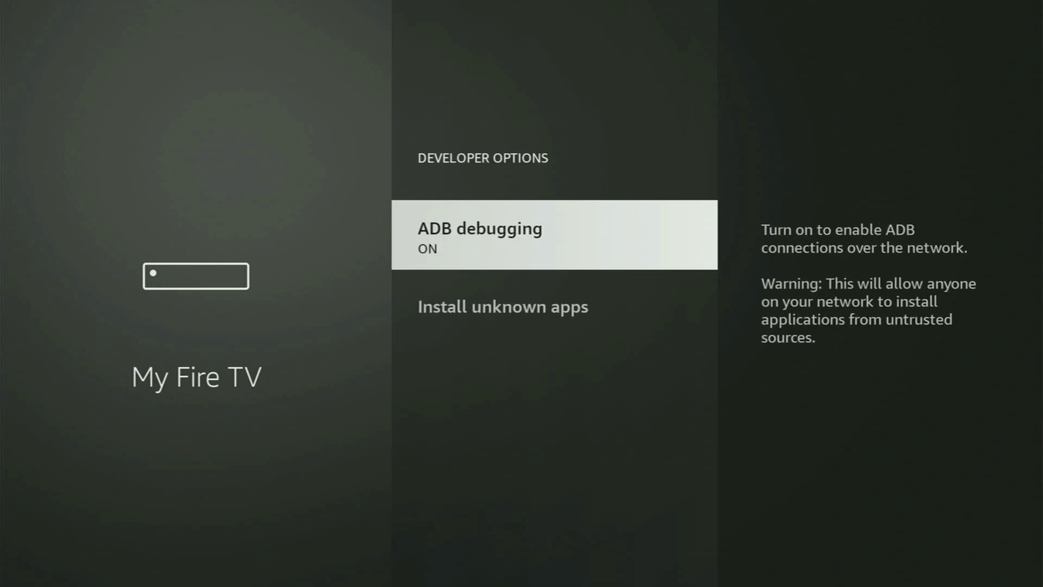
key(Return)
key(Return)
key(Down)
key(Return)
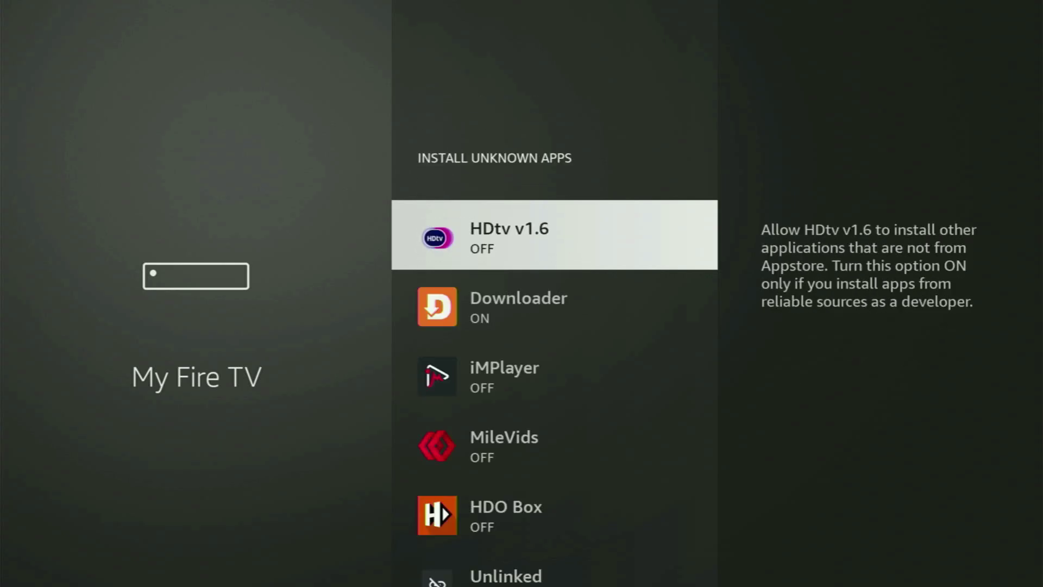
key(Down)
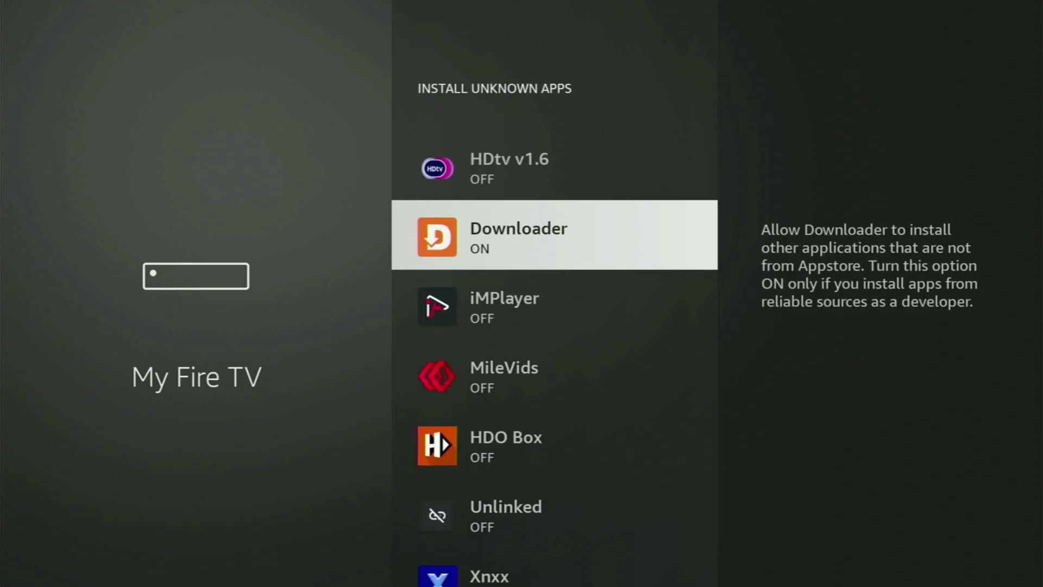
key(Return)
key(Return)
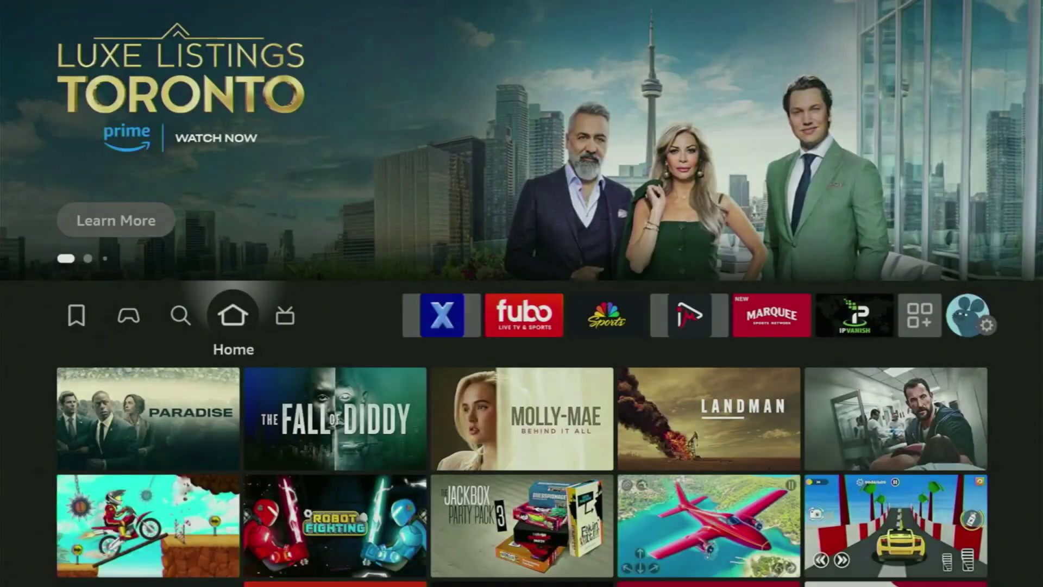
key(Right)
key(Right)
key(Right)
key(Right)
key(Right)
key(Right)
key(Right)
key(Right)
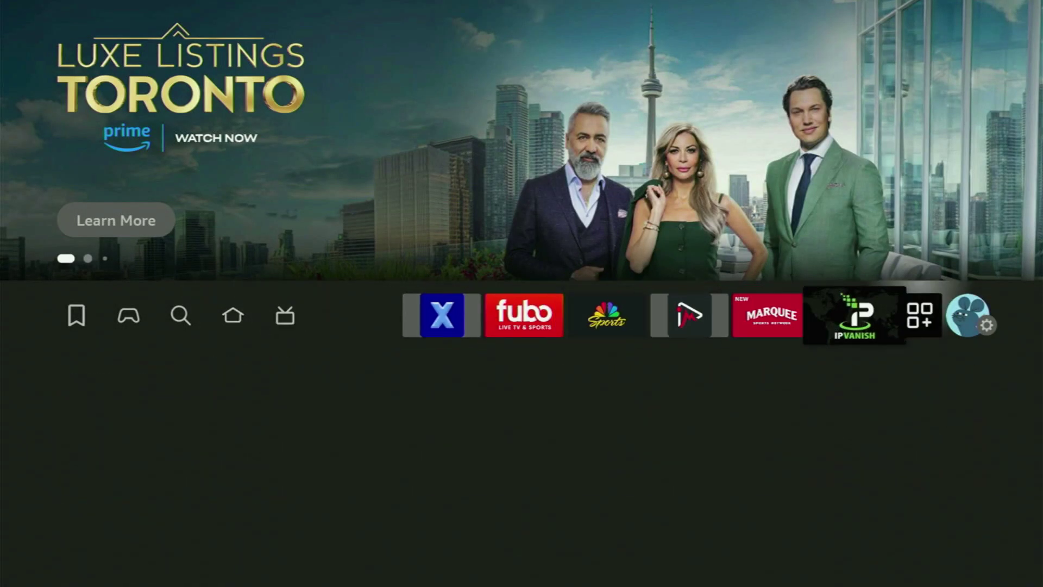
Open Your Apps & Channels and launch NordVPN from the row above Downloader.
key(Return)
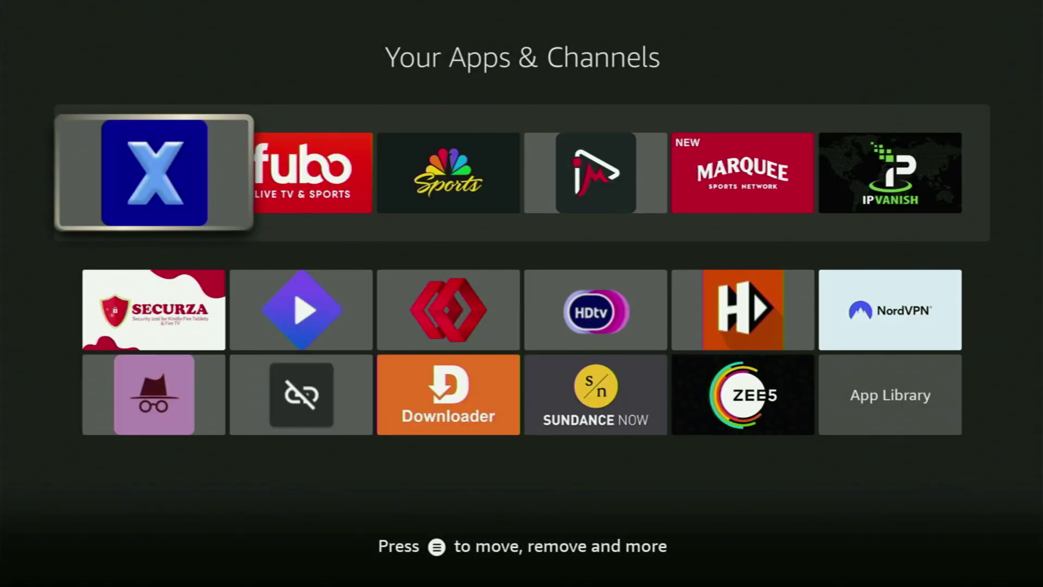
key(Right)
key(Right)
key(Down)
key(Down)
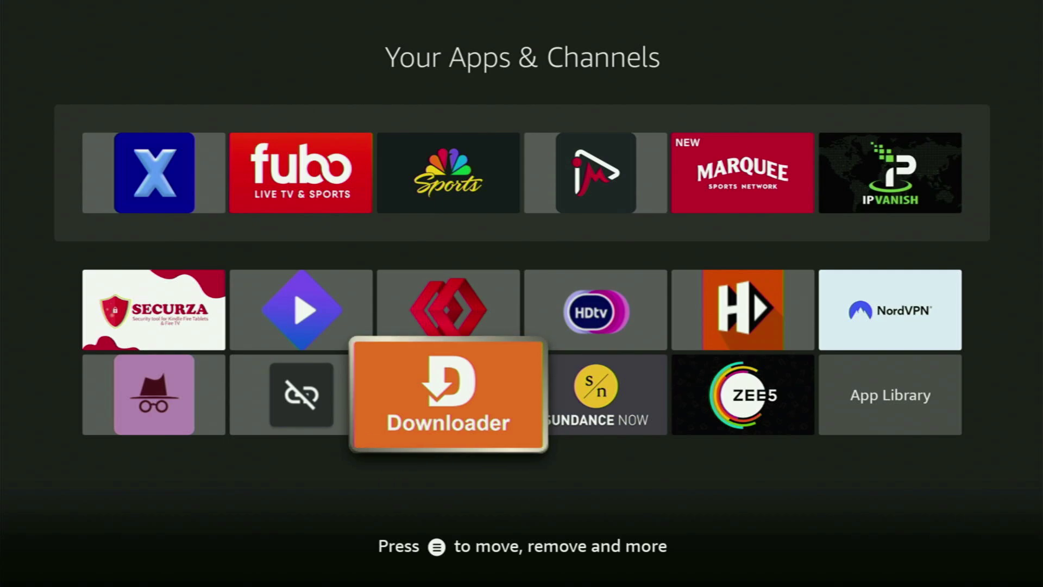
key(Up)
key(Right)
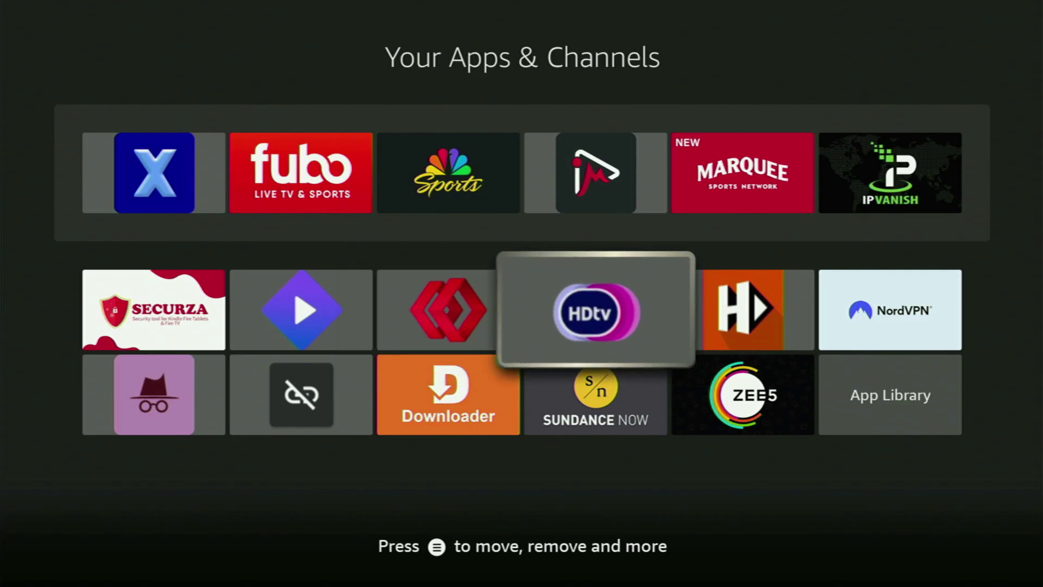
key(Right)
key(Right)
key(Return)
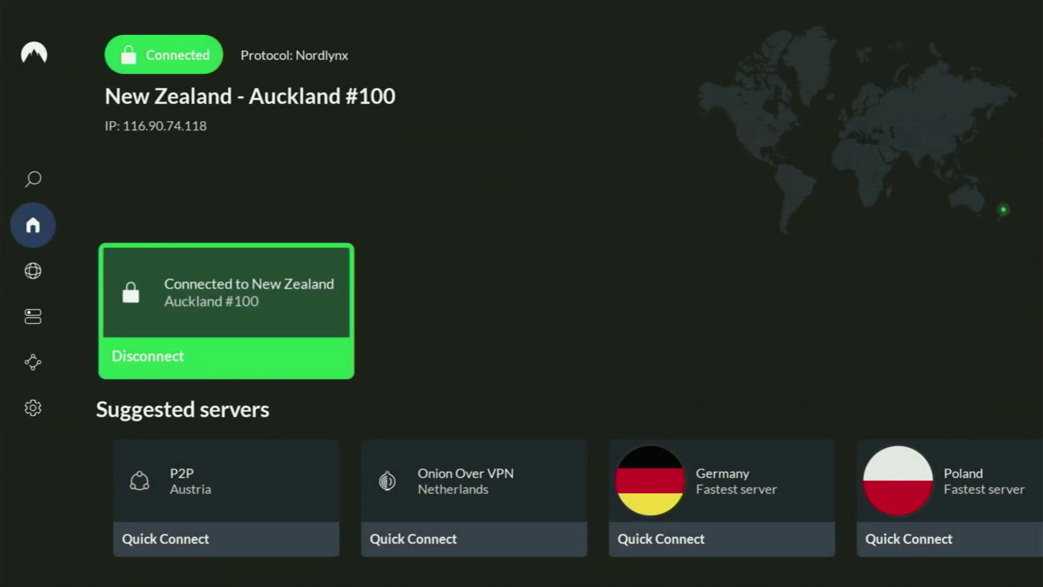
Browse the suggested servers, then the popular and alphabetical lists on the Countries page.
key(Down)
key(Right)
key(Right)
key(Right)
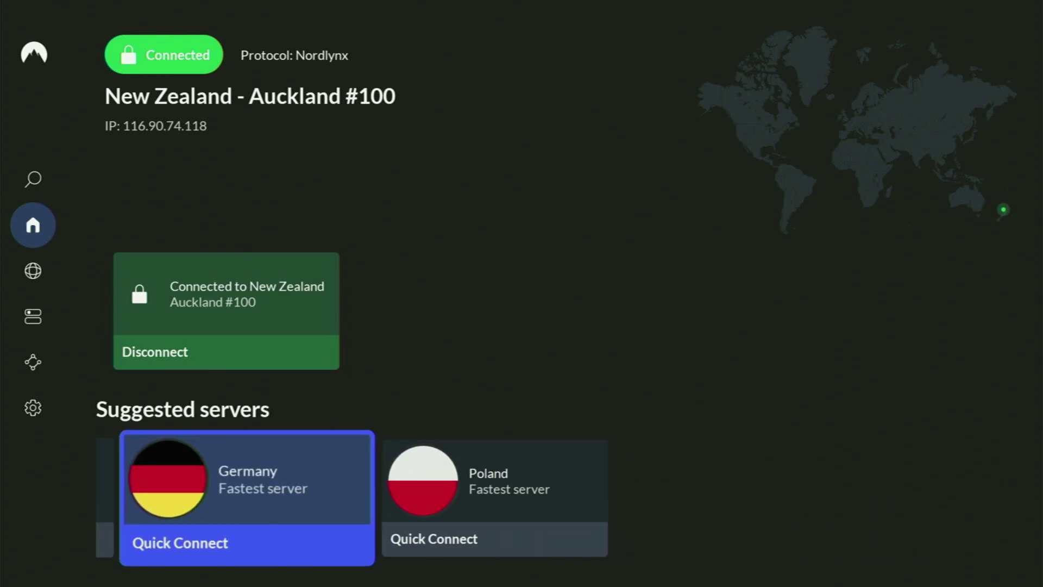
key(Left)
key(Down)
key(Right)
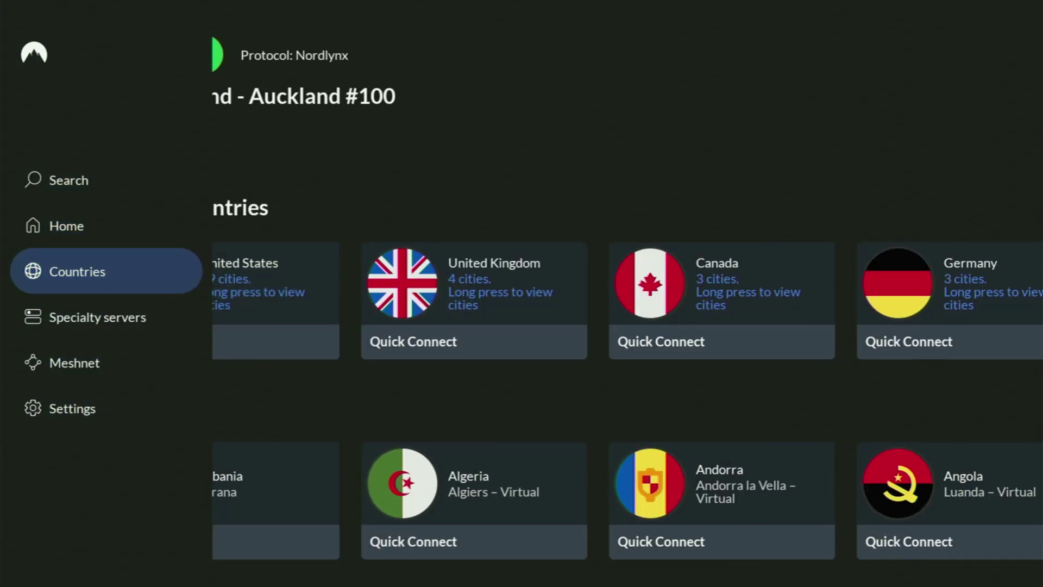
key(Right)
key(Right)
key(Right)
key(Right)
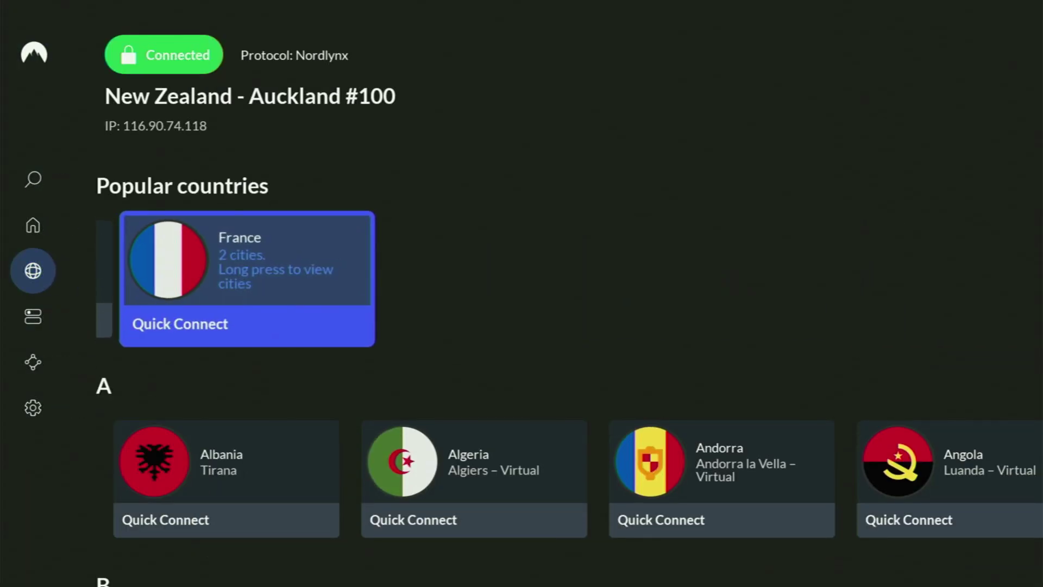
key(Down)
key(Down)
key(Down)
key(Down)
key(Down)
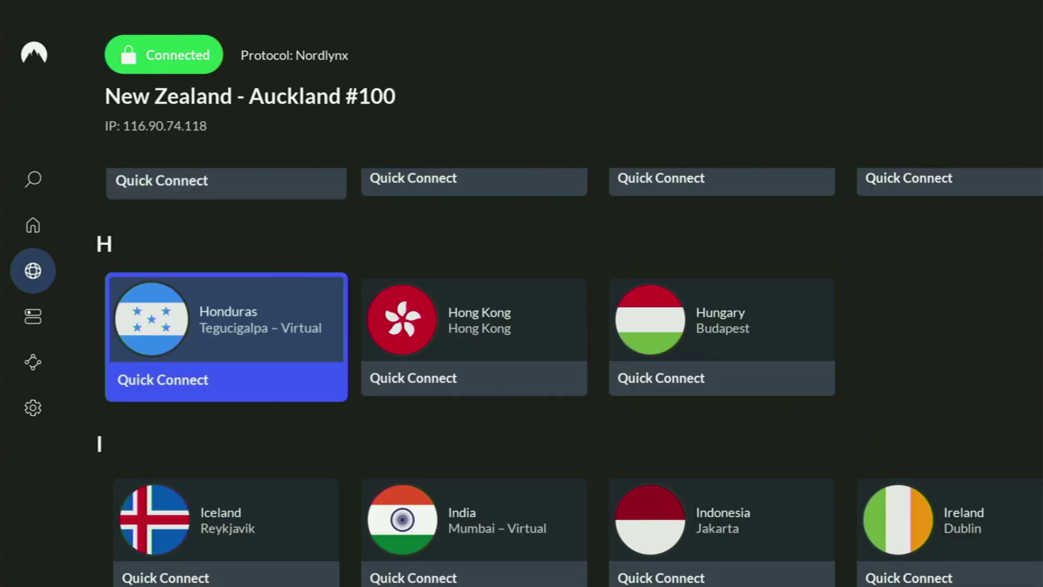
key(Left)
Browse the P2P, Onion Over VPN, Obfuscated and Double VPN rows, ending on P2P Austria Vienna.
key(Down)
key(Right)
key(Right)
key(Right)
key(Right)
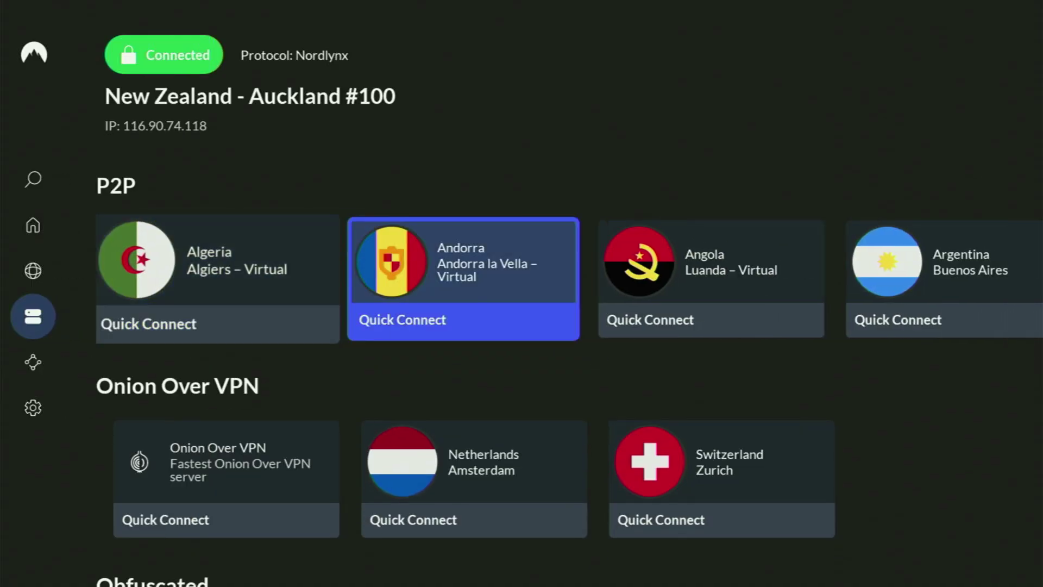
key(Right)
key(Right)
key(Right)
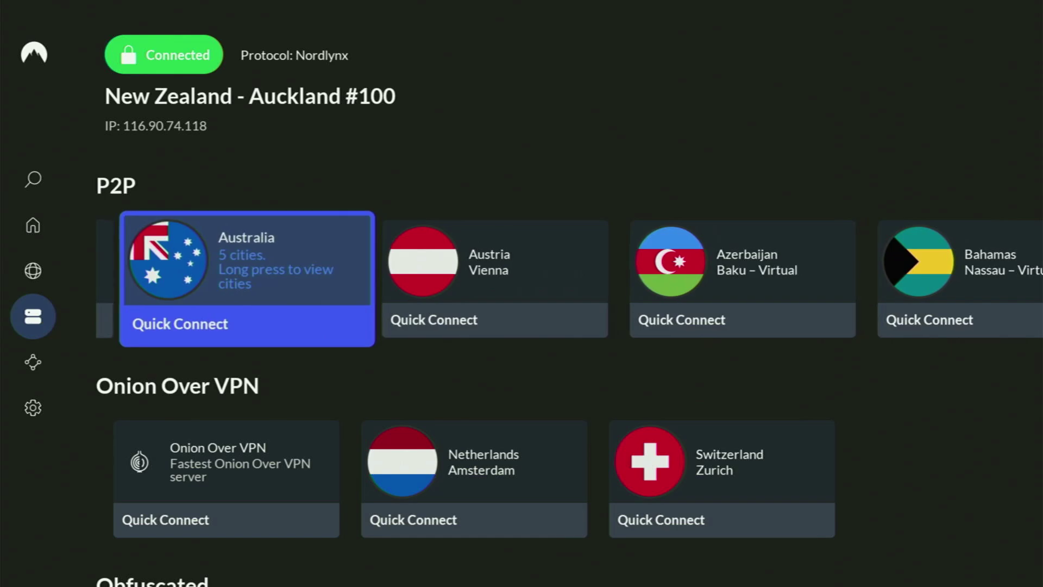
key(Down)
key(Down)
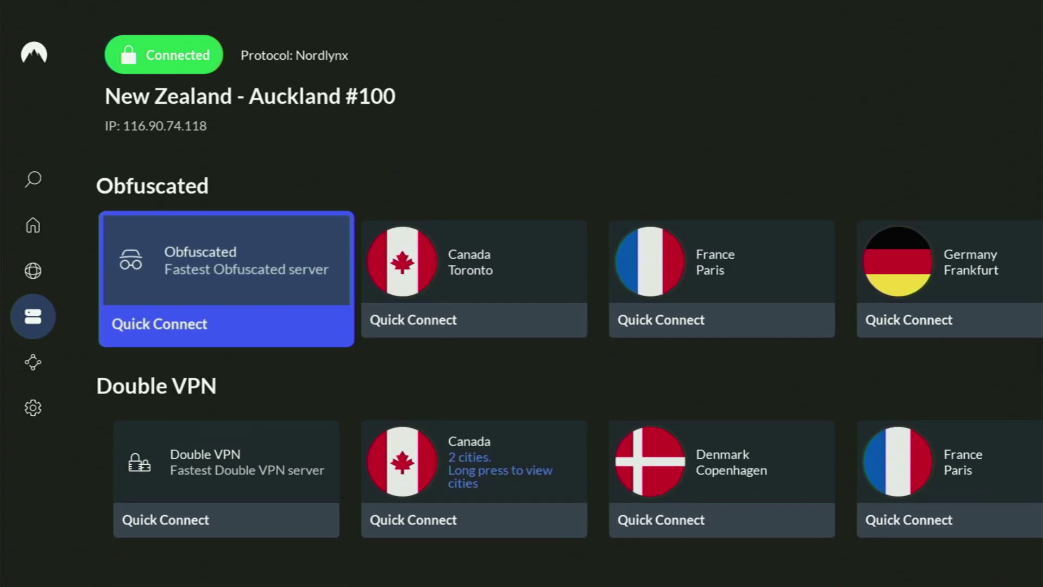
key(Right)
key(Right)
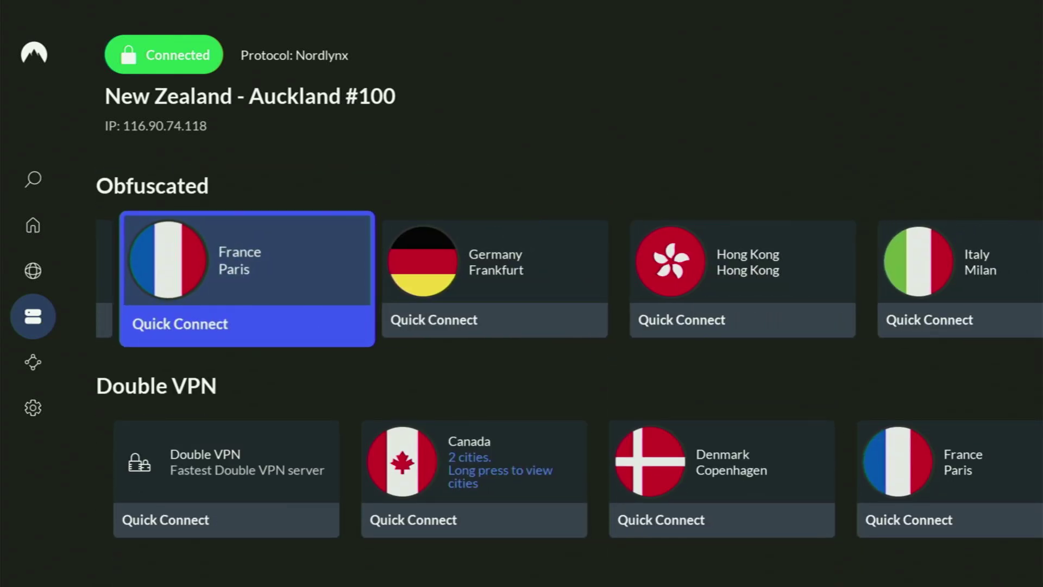
key(Down)
key(Right)
key(Right)
key(Right)
key(Right)
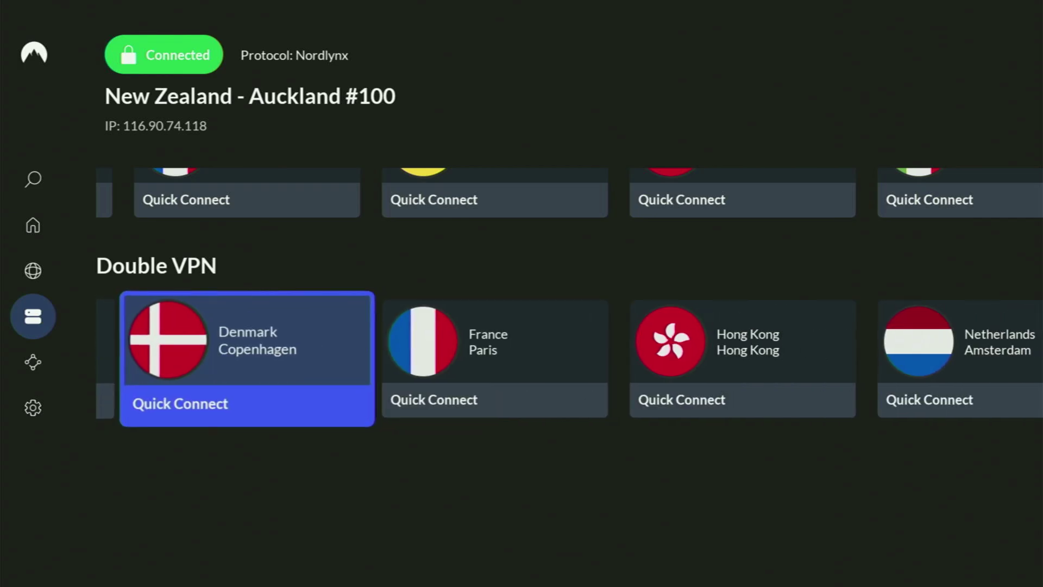
key(Right)
key(Right)
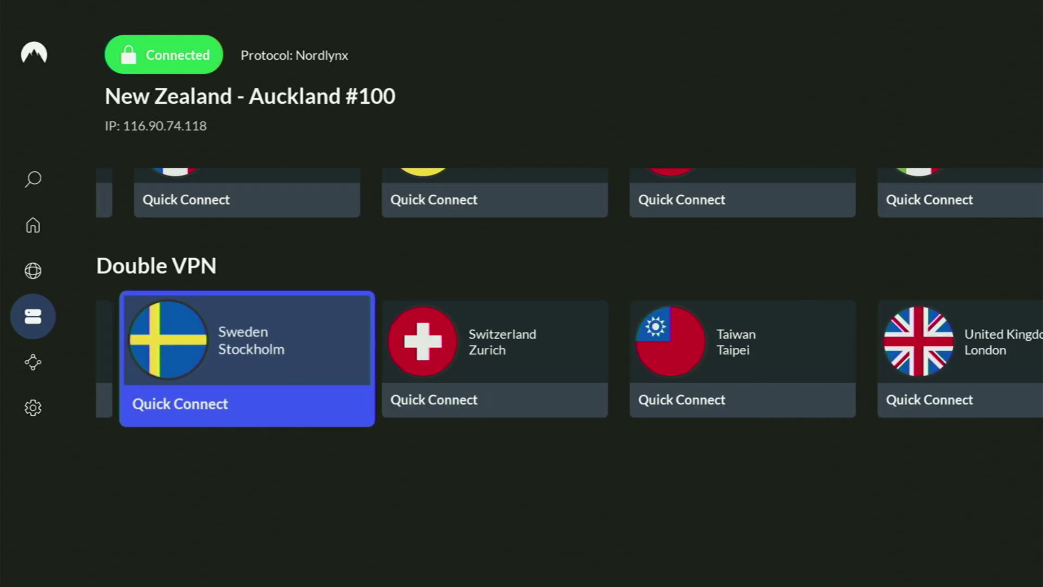
key(Up)
key(Up)
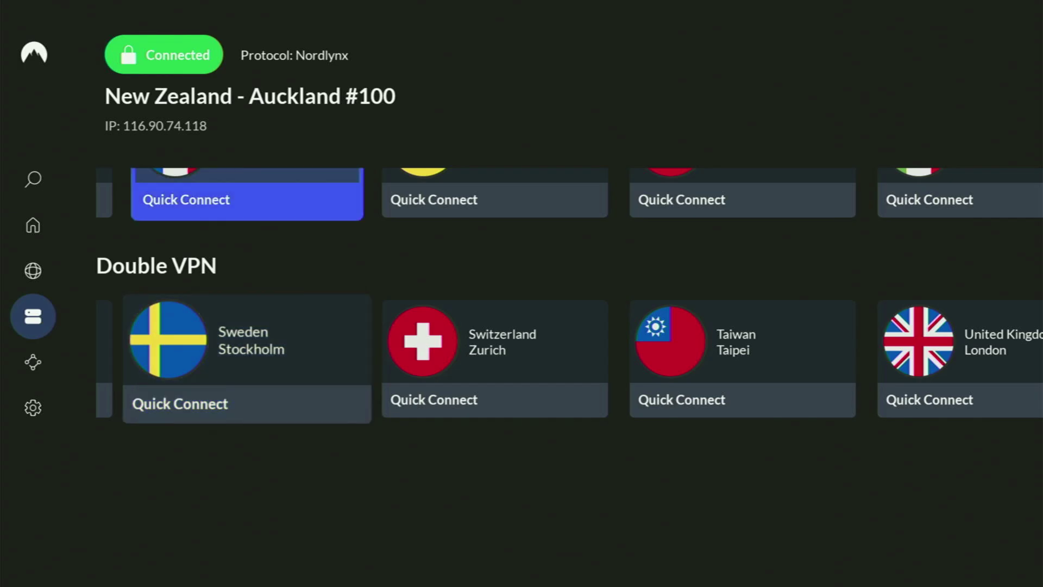
key(Right)
key(Up)
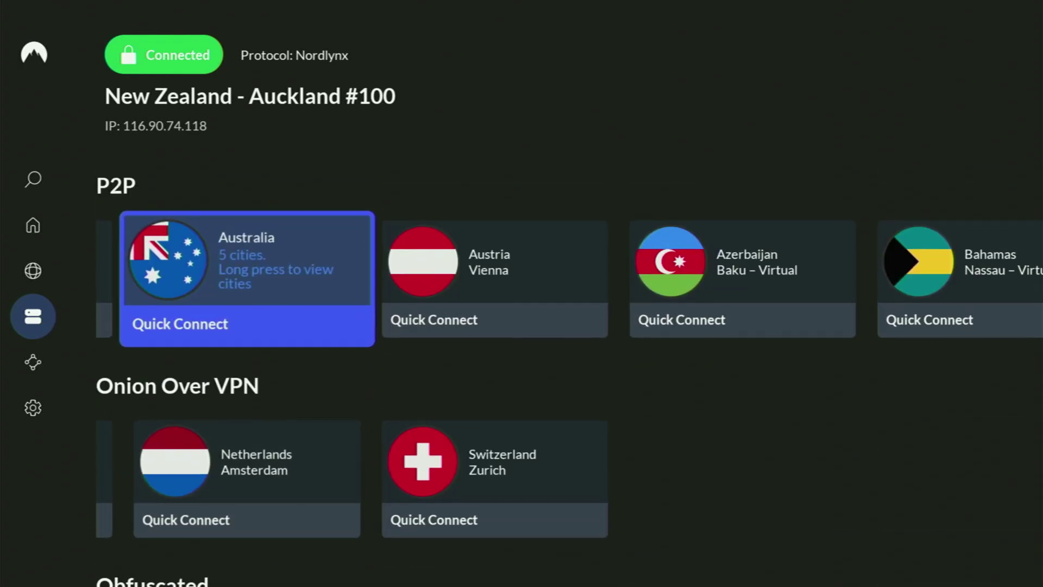
key(Right)
key(Return)
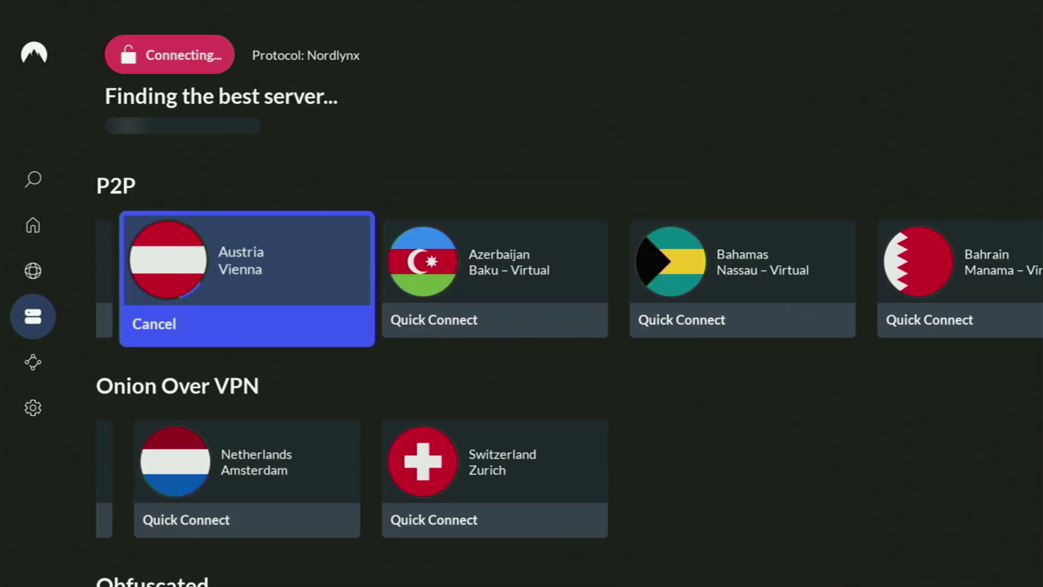
key(Left)
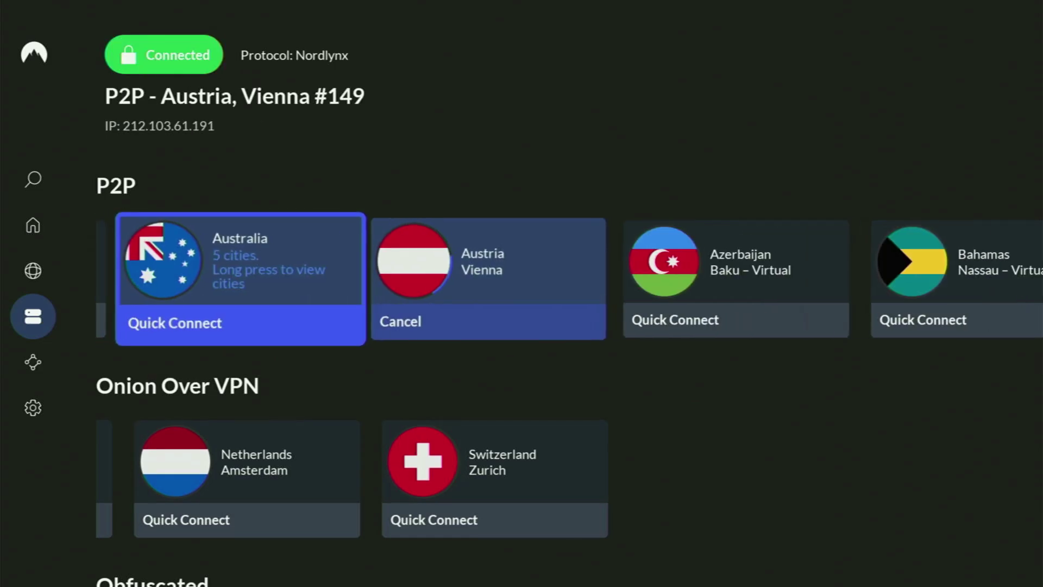
key(Right)
key(Left)
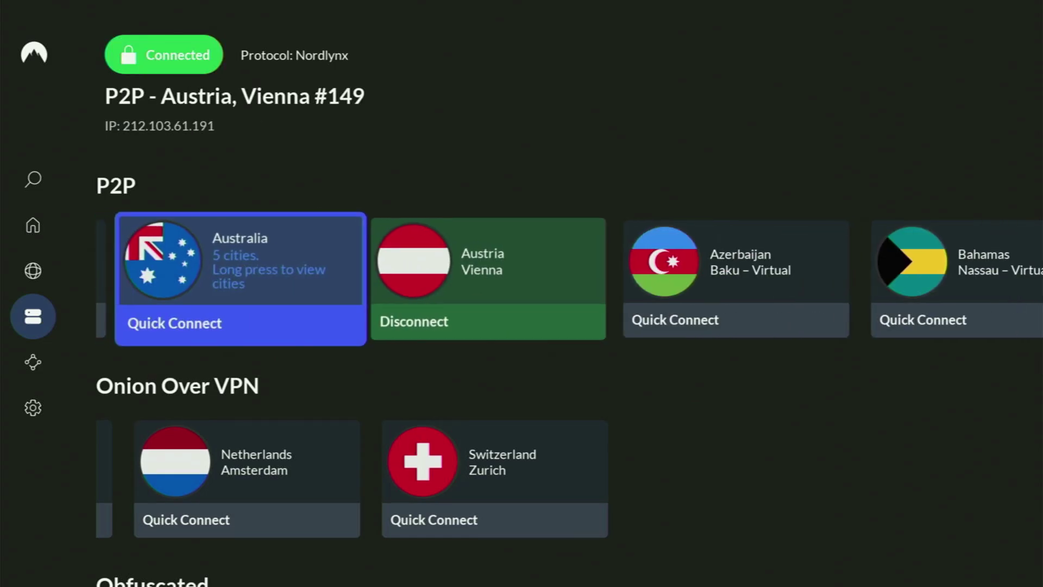
key(Left)
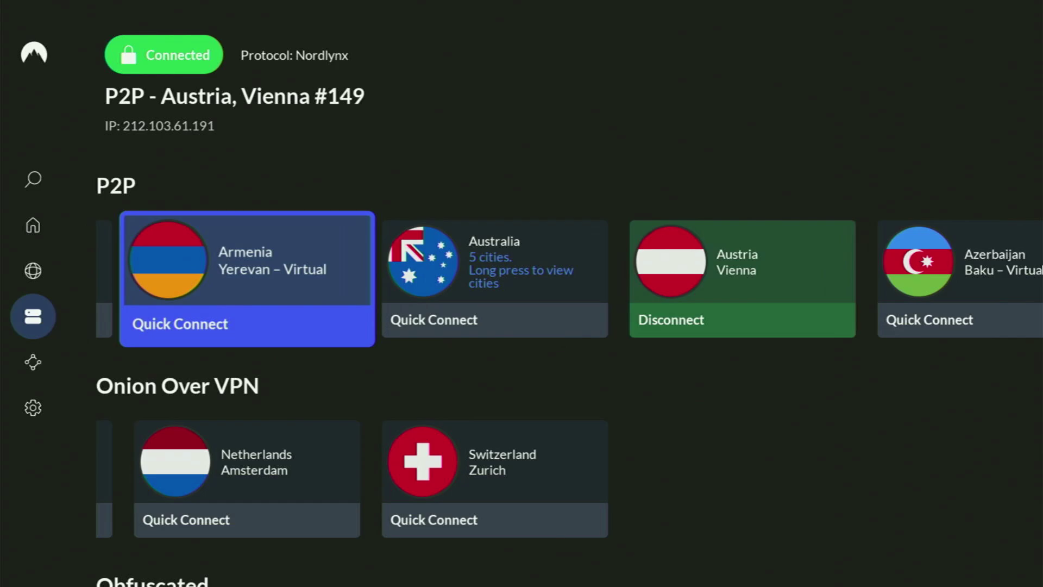
key(Left)
key(Left)
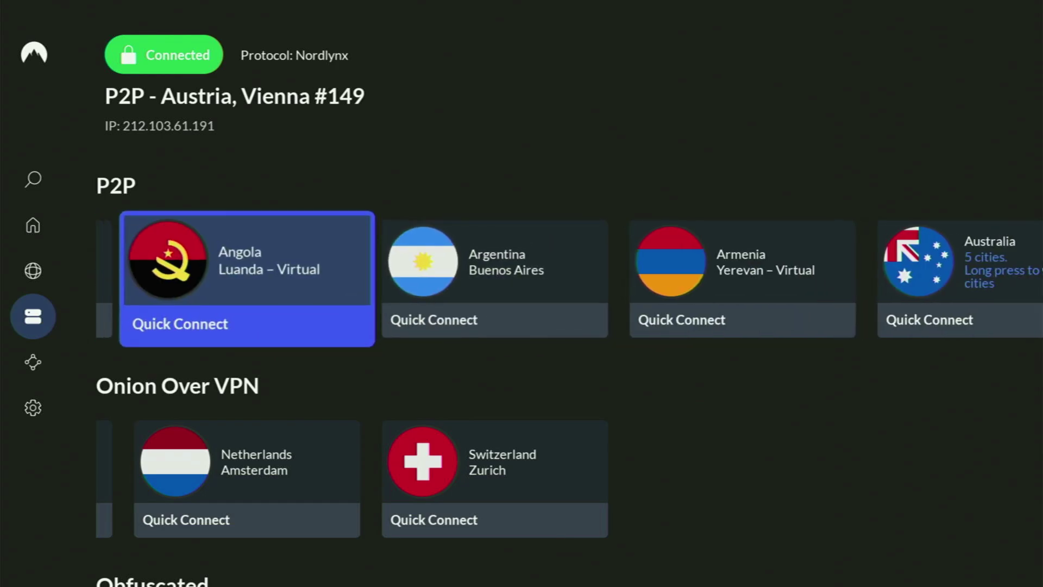
key(Left)
key(Left)
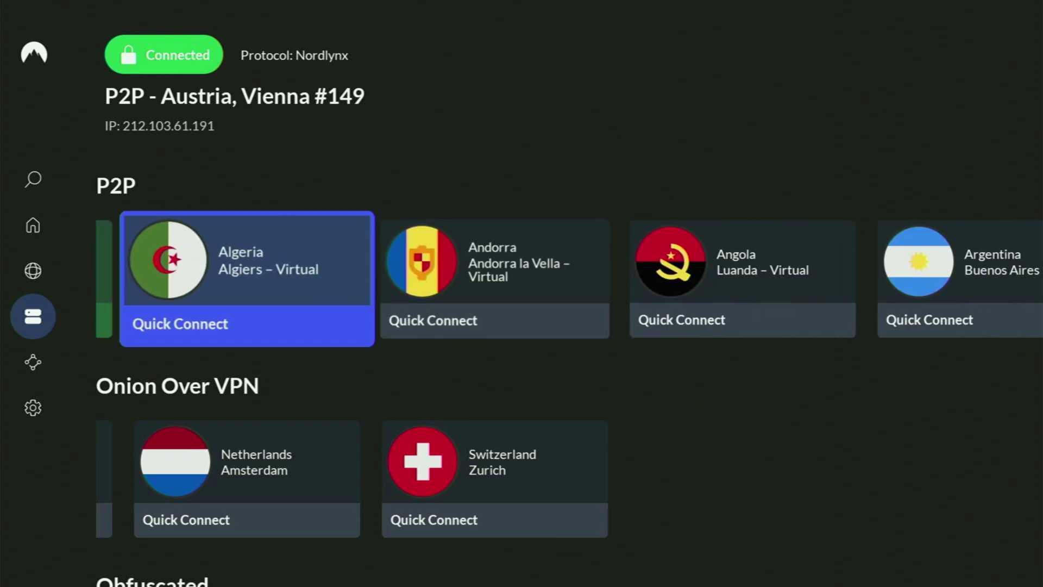
key(Left)
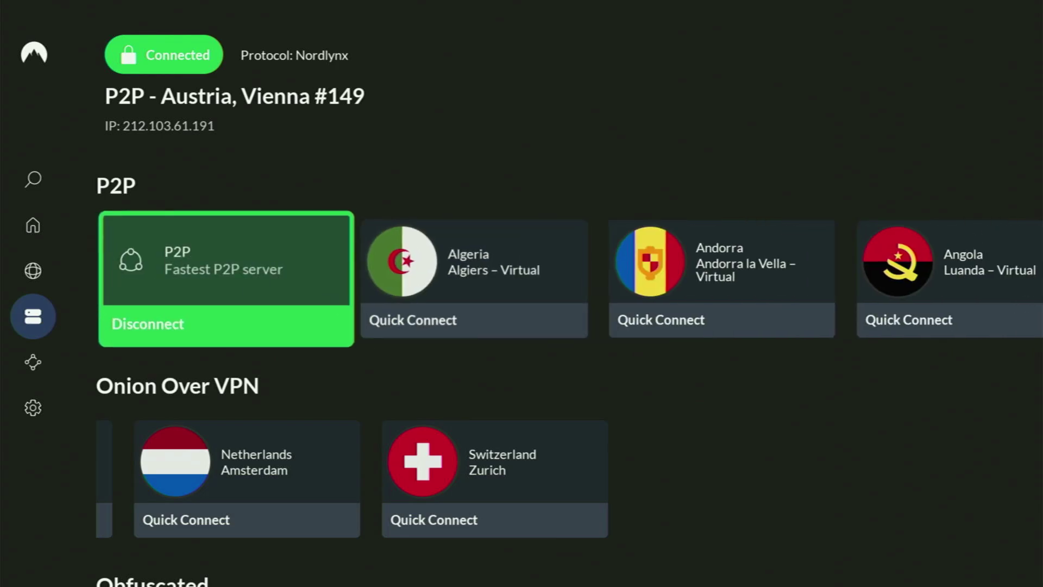
key(Left)
key(Right)
key(Right)
key(Down)
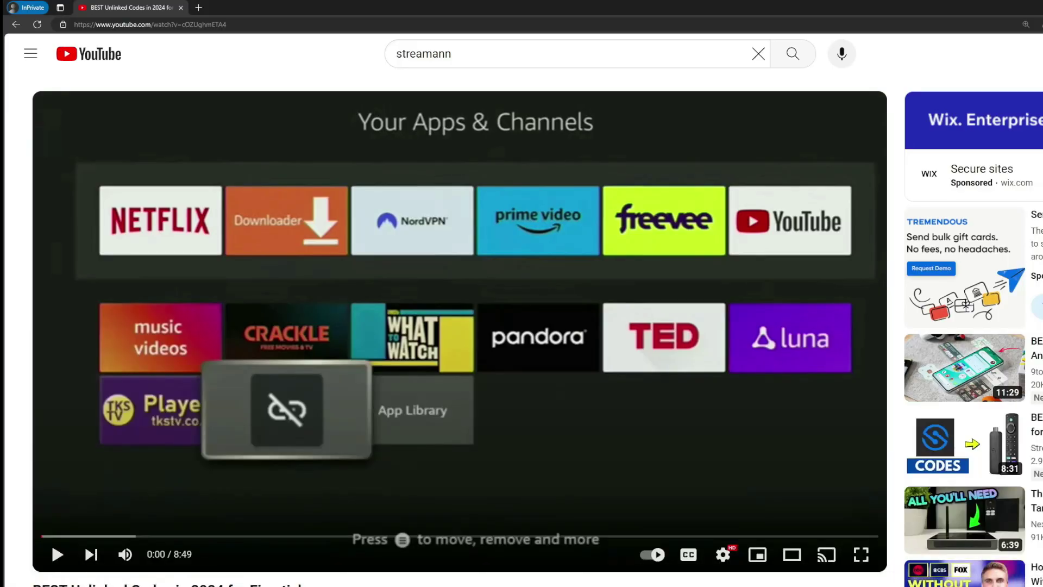
scroll(364, 337, down, 7)
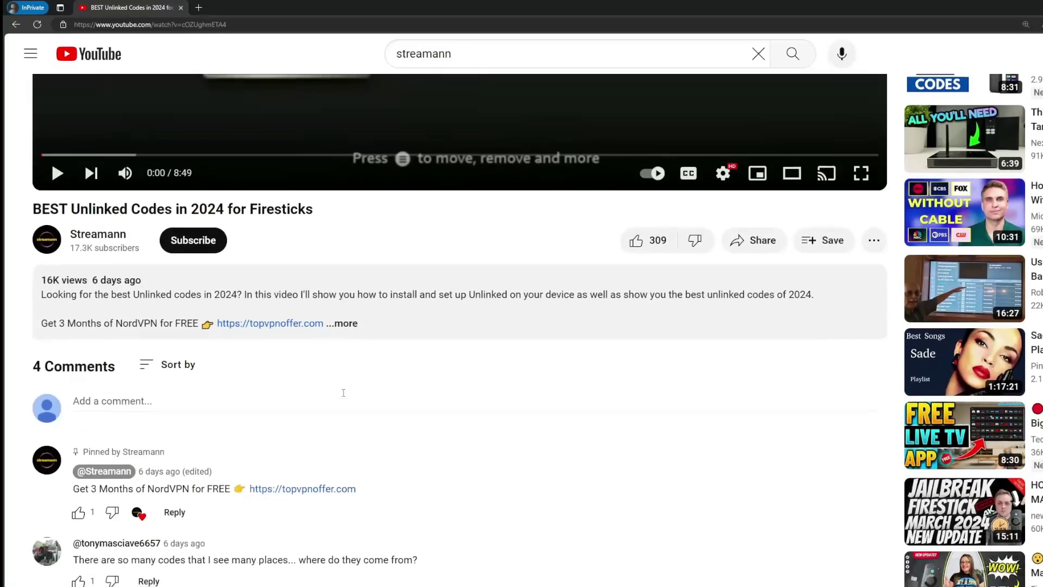
Open the topvpnoffer.com link from the pinned comment and highlight the 3 months extra.
click(364, 336)
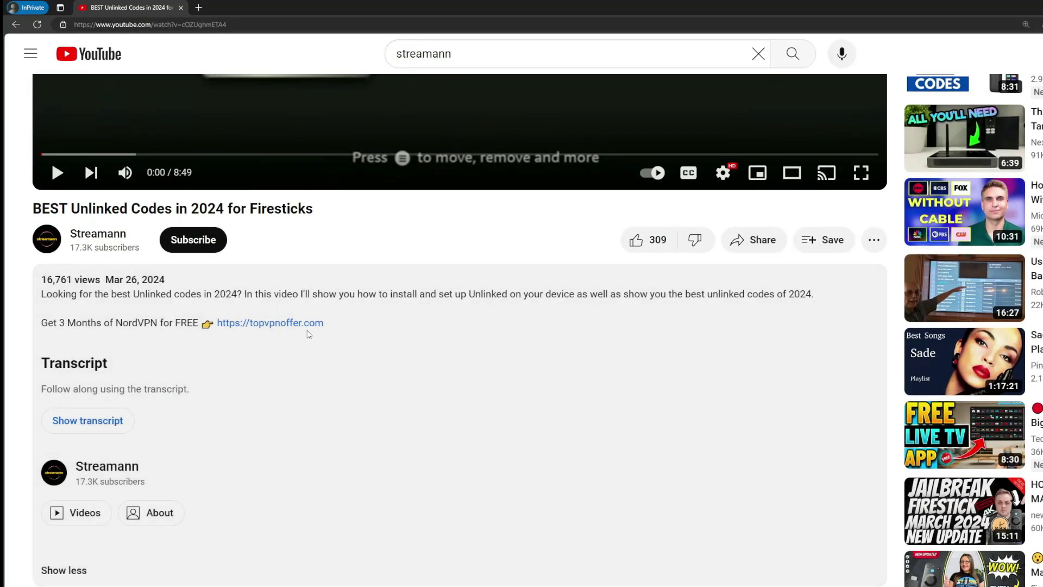
scroll(257, 345, down, 4)
scroll(304, 397, down, 1)
drag(356, 453, 250, 453)
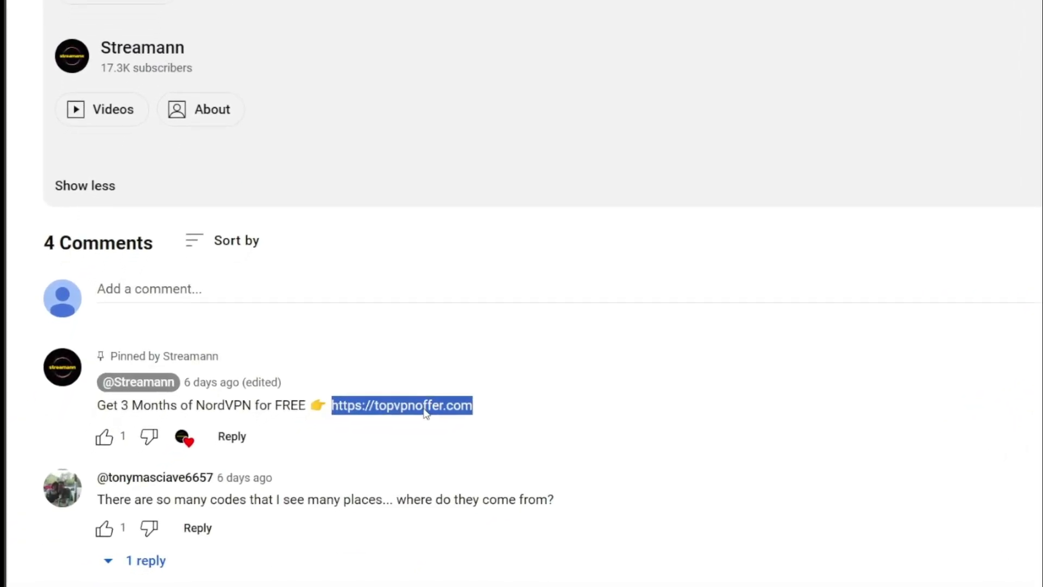
click(425, 410)
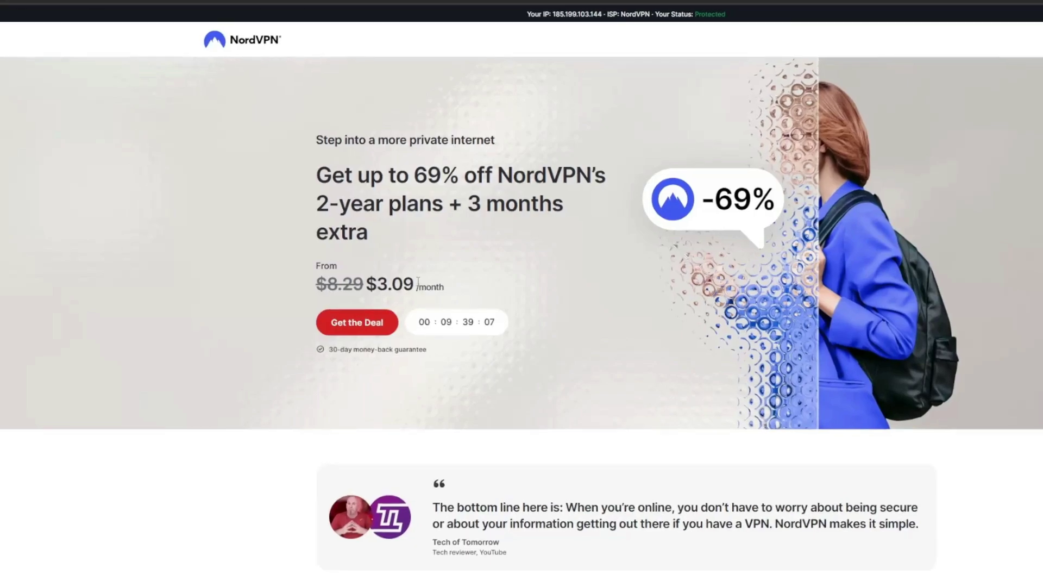
drag(469, 205, 573, 231)
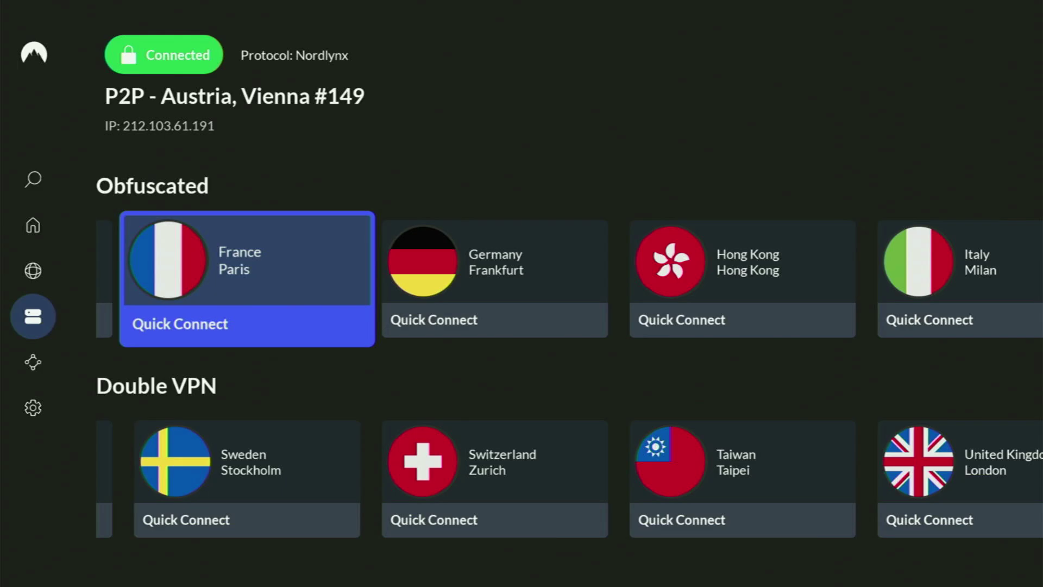
Go home, launch Downloader from Your Apps & Channels, and select its URL field.
key(Home)
key(Right)
key(Right)
key(Right)
key(Right)
key(Right)
key(Right)
key(Right)
key(Right)
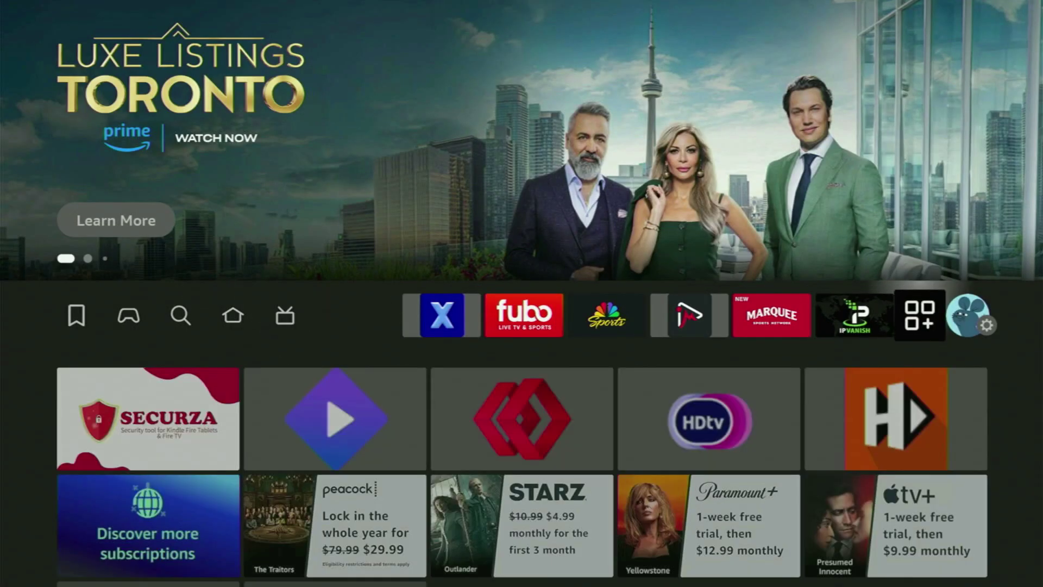
key(Return)
key(Down)
key(Down)
key(Right)
key(Right)
key(Return)
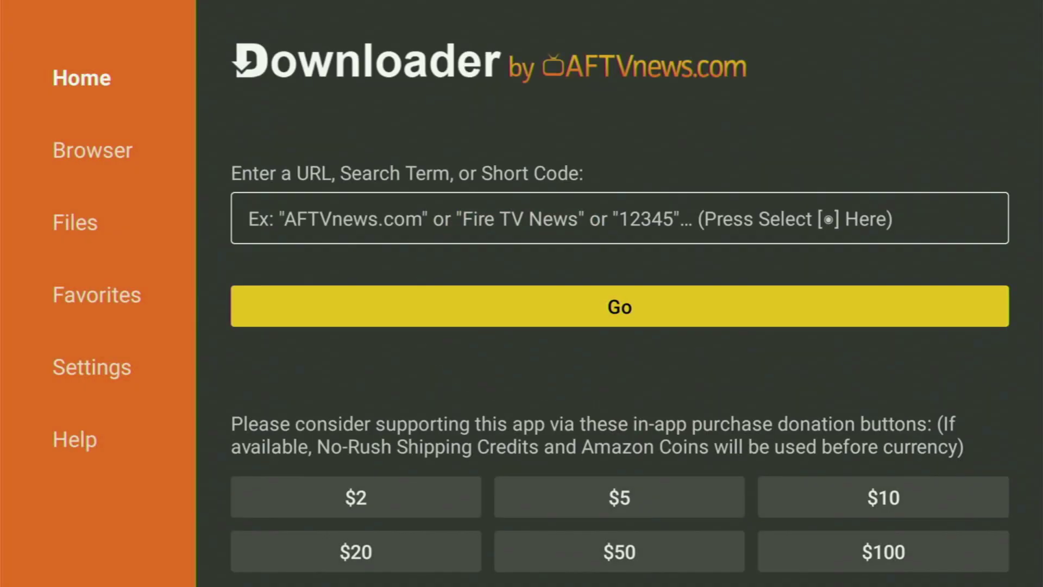
key(Up)
key(Return)
key(Up)
key(Left)
key(Left)
key(Left)
key(Return)
key(Right)
key(Return)
key(Left)
key(Left)
key(Left)
key(Left)
key(Left)
key(Left)
key(Right)
key(Return)
key(Right)
key(Right)
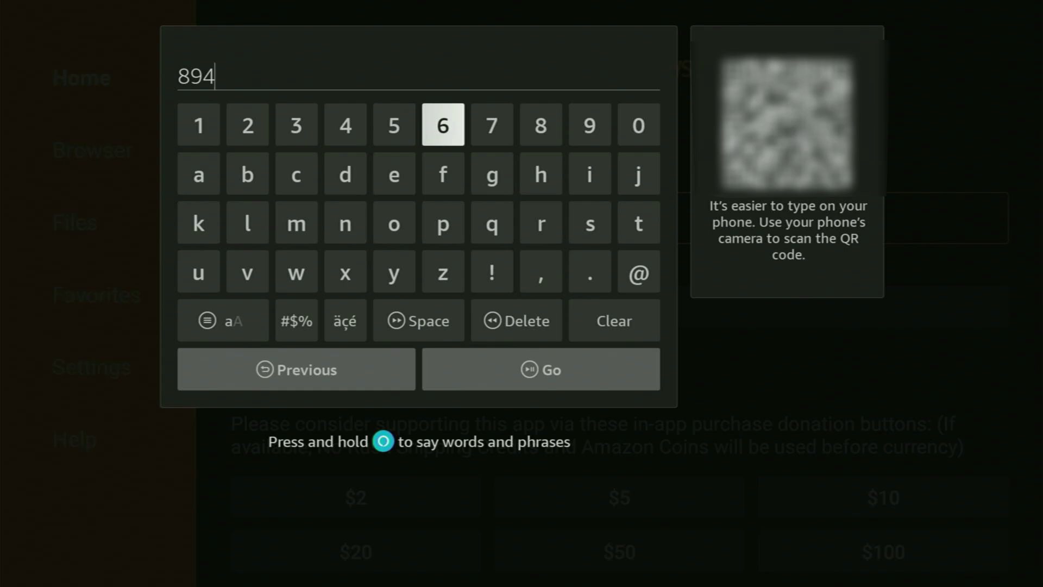
key(Right)
key(Return)
key(Left)
key(Left)
key(Left)
key(Return)
key(Right)
key(Right)
key(Right)
key(Right)
key(Right)
key(Return)
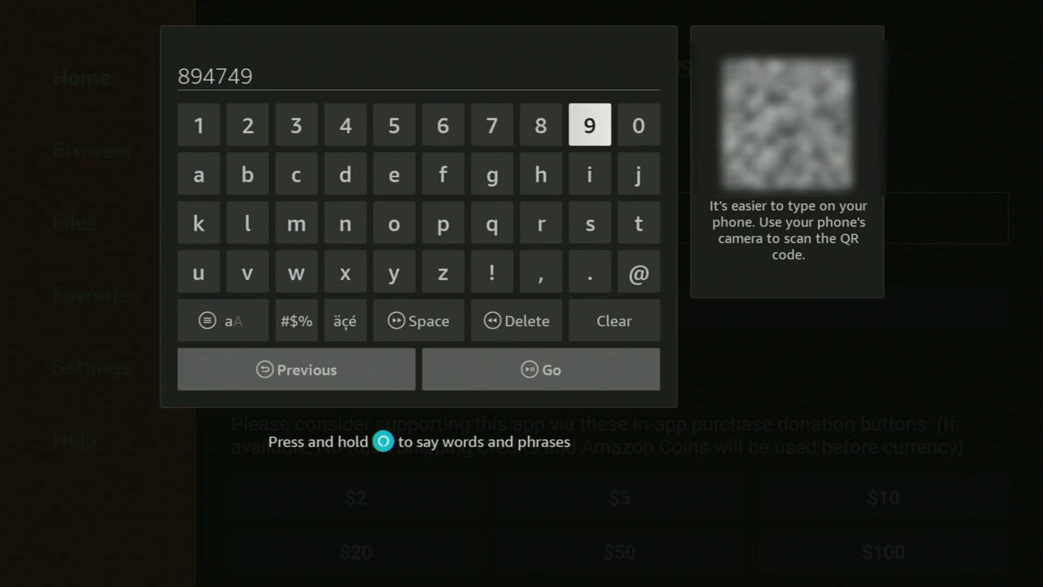
key(Down)
key(Down)
key(Down)
key(Down)
key(Down)
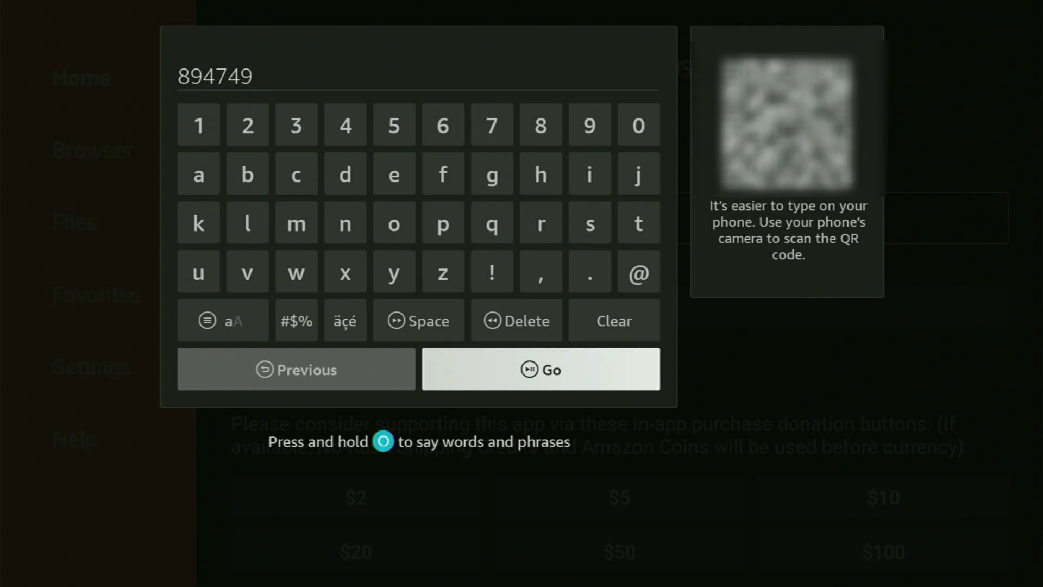
key(Return)
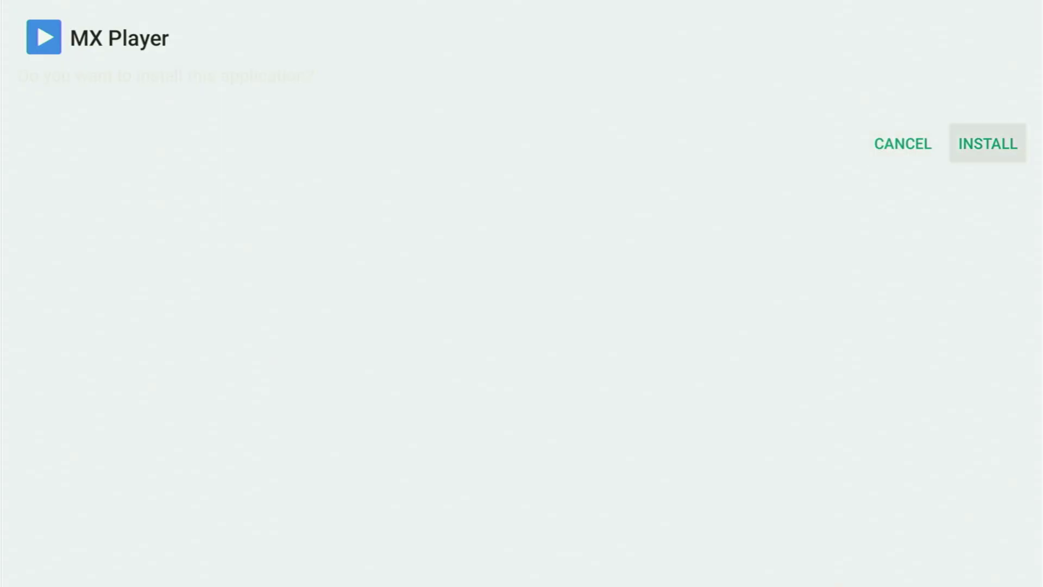
Install MX Player and choose Done instead of opening it.
key(Return)
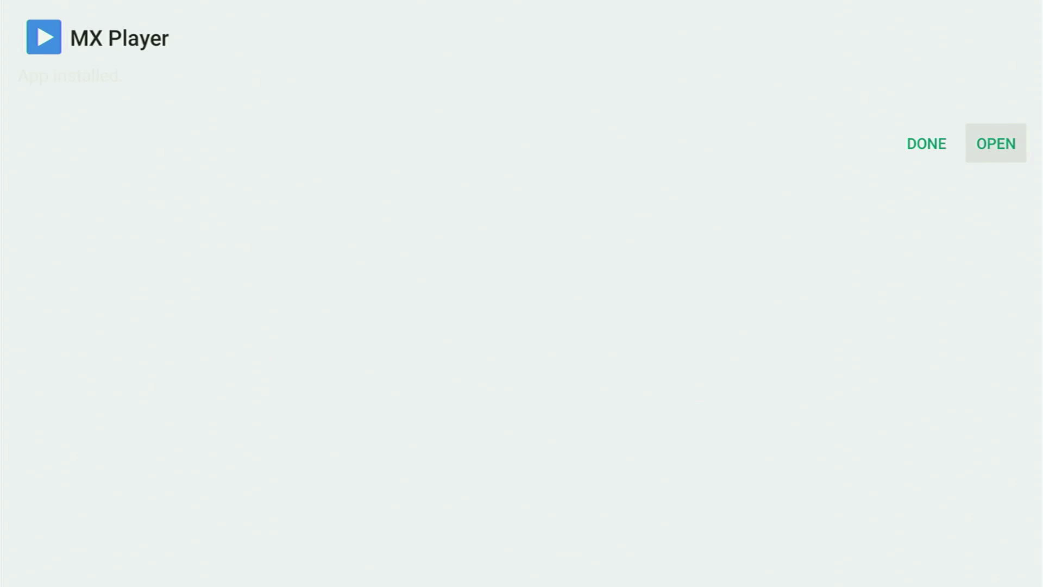
key(Left)
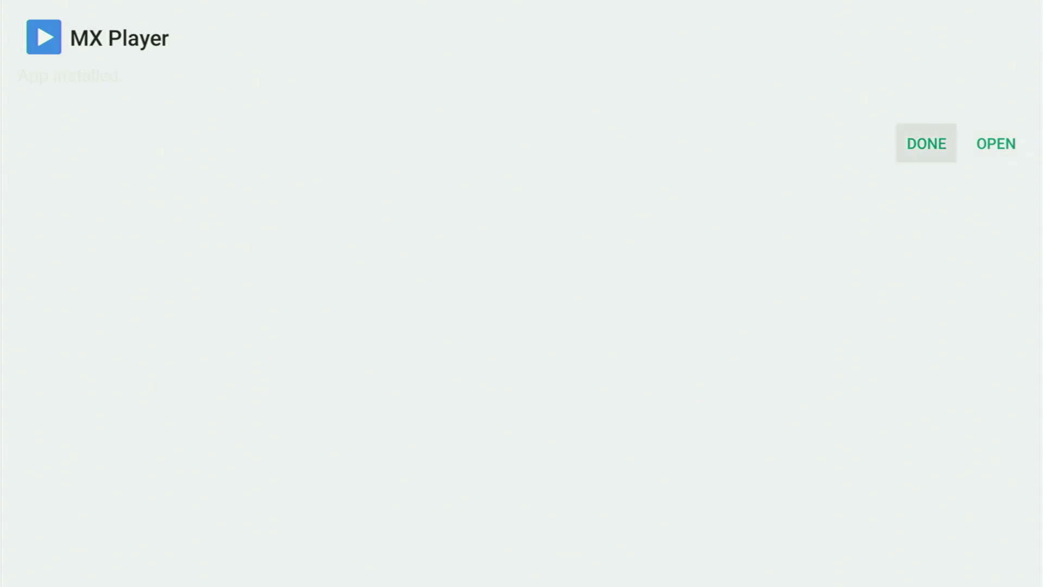
key(Return)
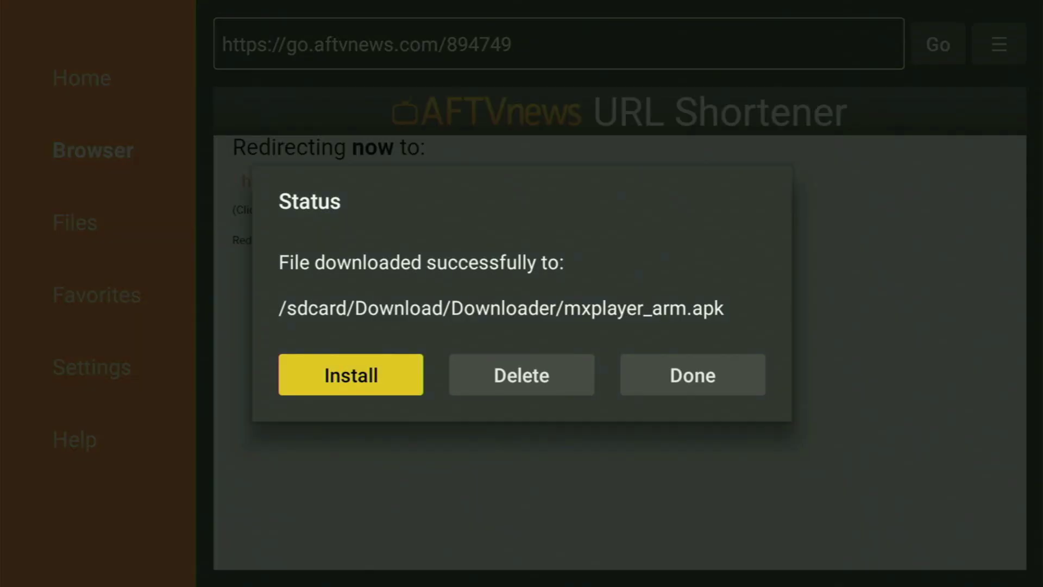
Delete the downloaded mxplayer_arm.apk and confirm the deletion.
key(Right)
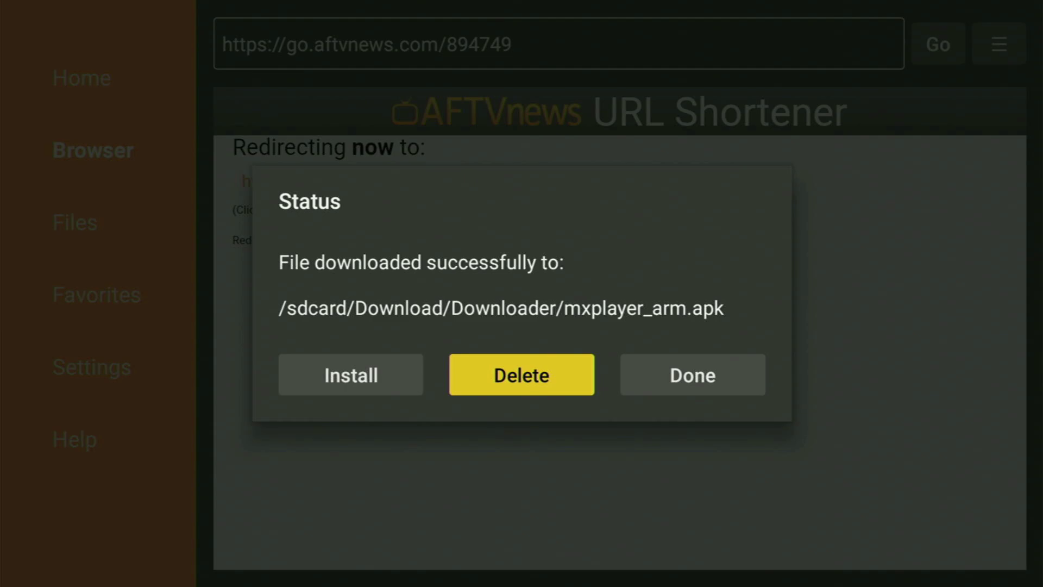
key(Return)
key(Left)
key(Return)
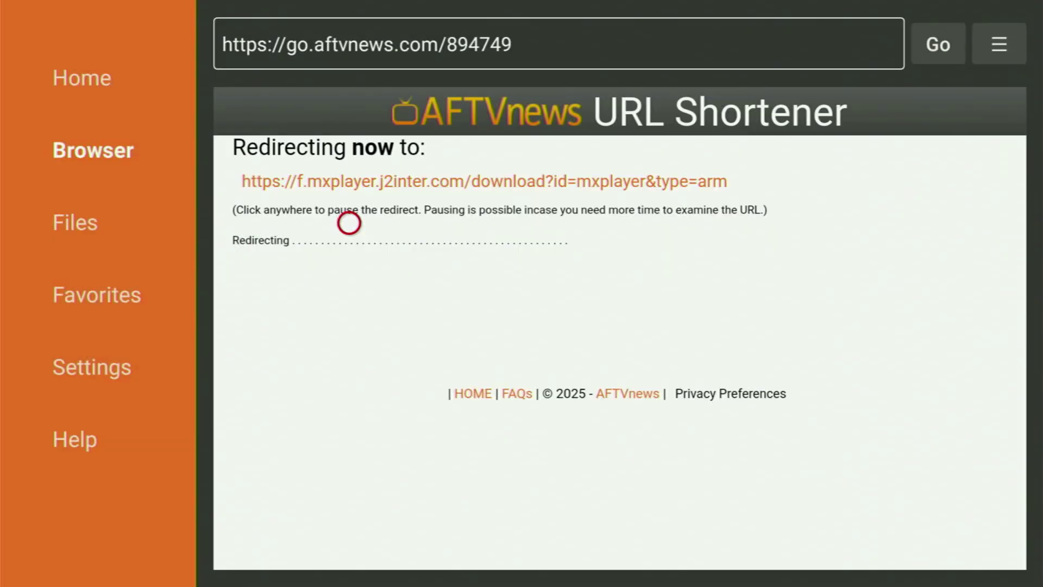
Move through Downloader's section list, then exit to the Fire TV home screen.
key(Left)
key(Left)
key(Left)
key(Left)
key(Left)
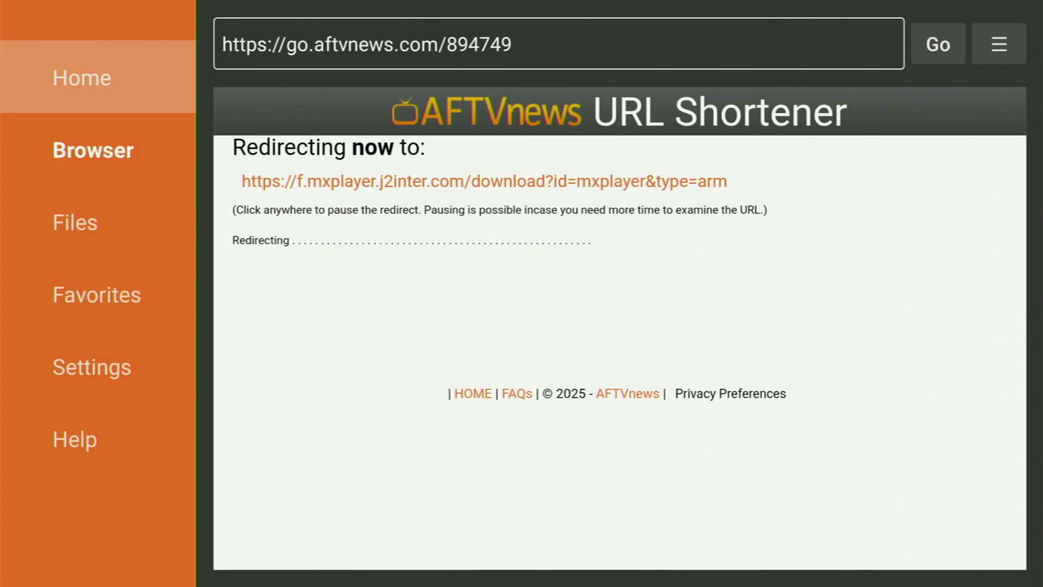
key(Down)
key(Down)
key(Down)
key(Return)
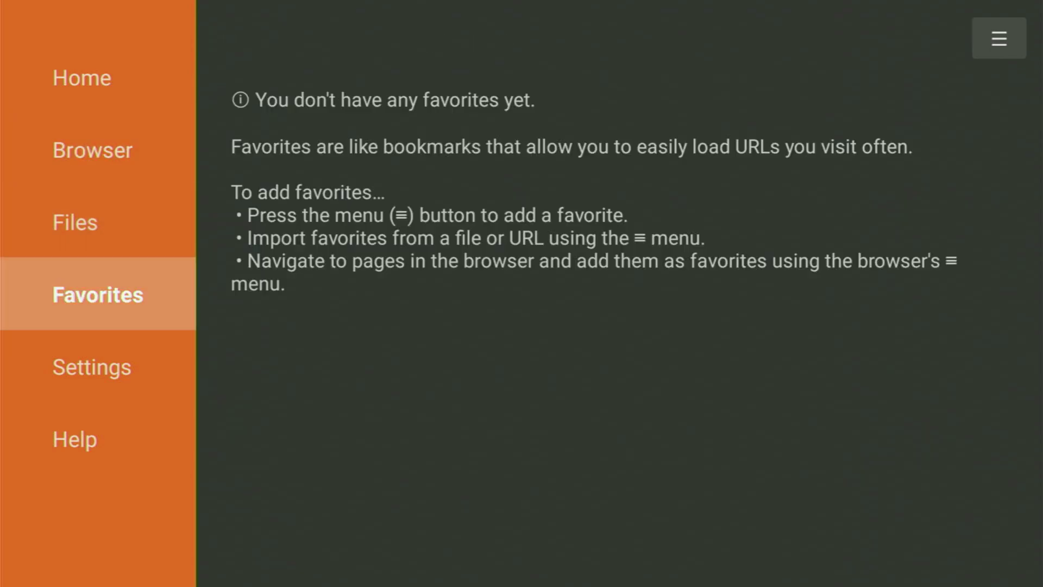
key(Home)
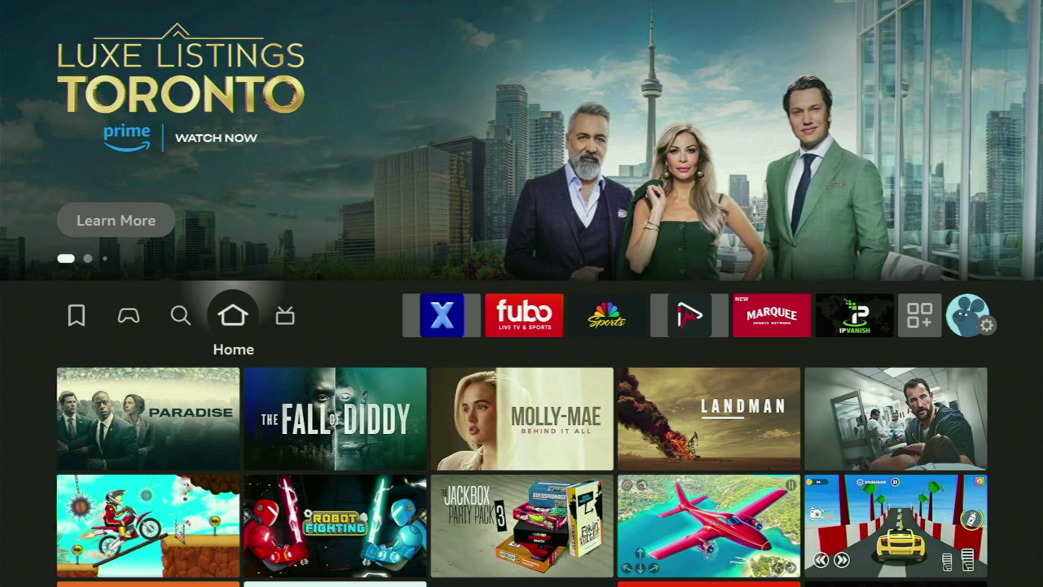
In Your Apps & Channels, highlight the MX Player tile and choose Move to front from its menu.
key(Right)
key(Right)
key(Right)
key(Right)
key(Right)
key(Right)
key(Right)
key(Right)
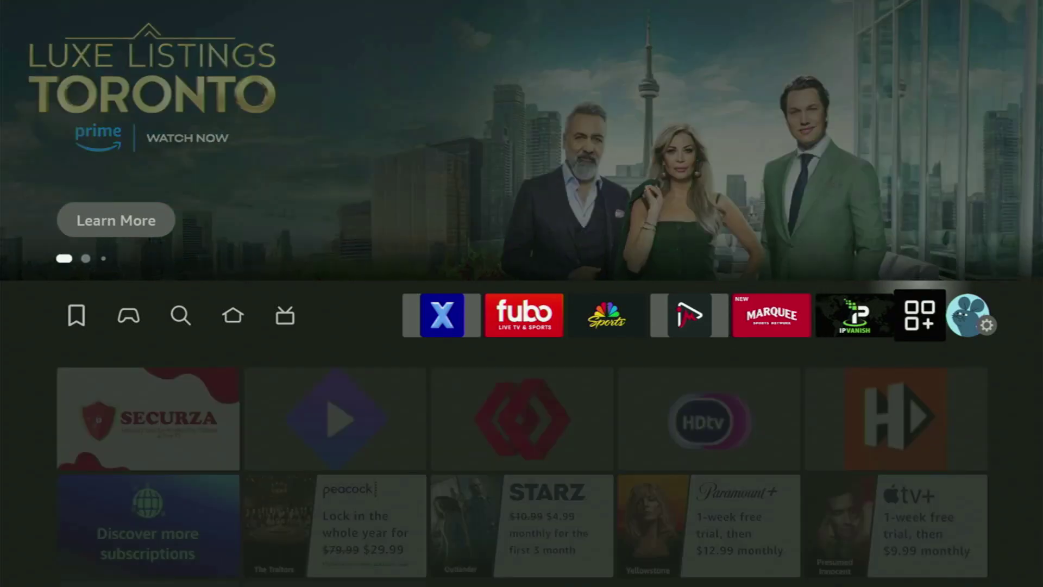
key(Return)
key(Down)
key(Right)
key(Right)
key(Right)
key(Right)
key(Right)
key(Down)
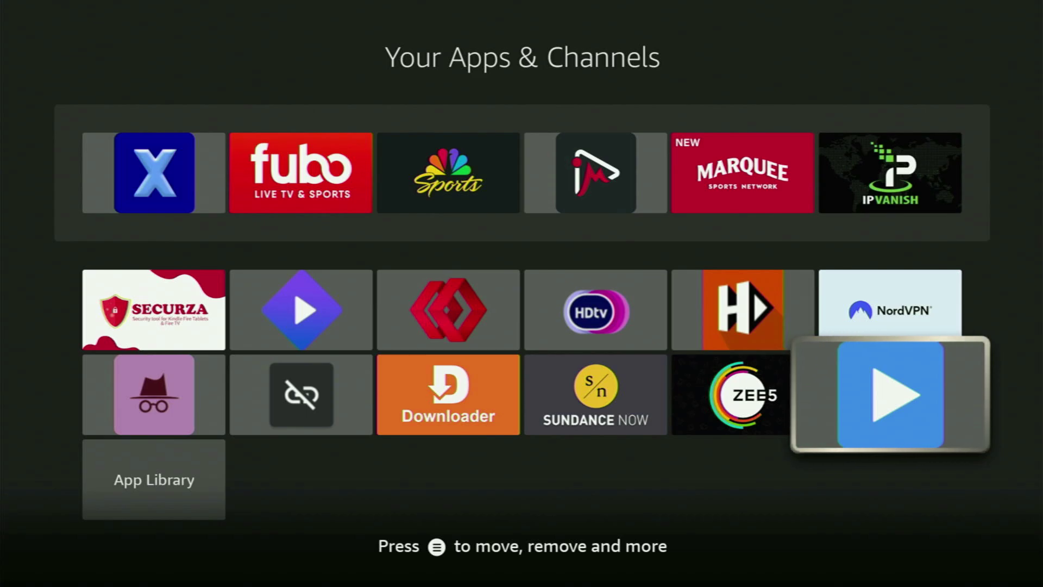
key(Menu)
key(Down)
key(Return)
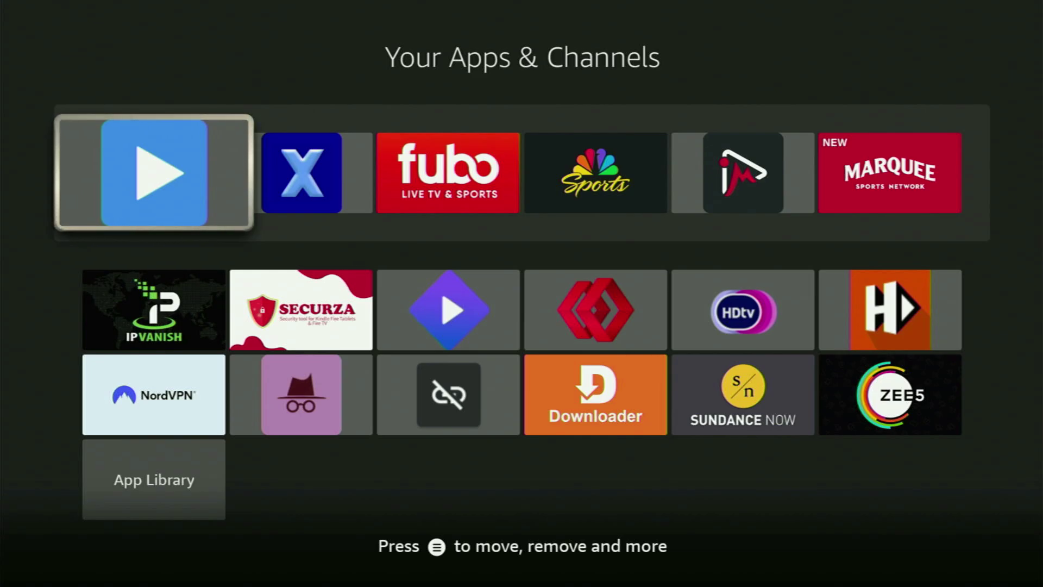
key(Down)
key(Down)
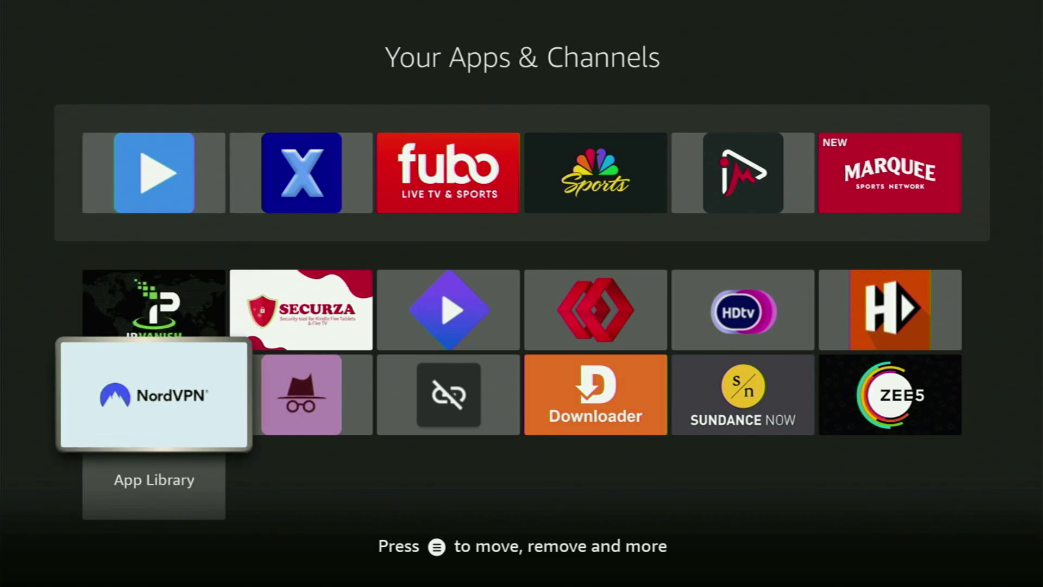